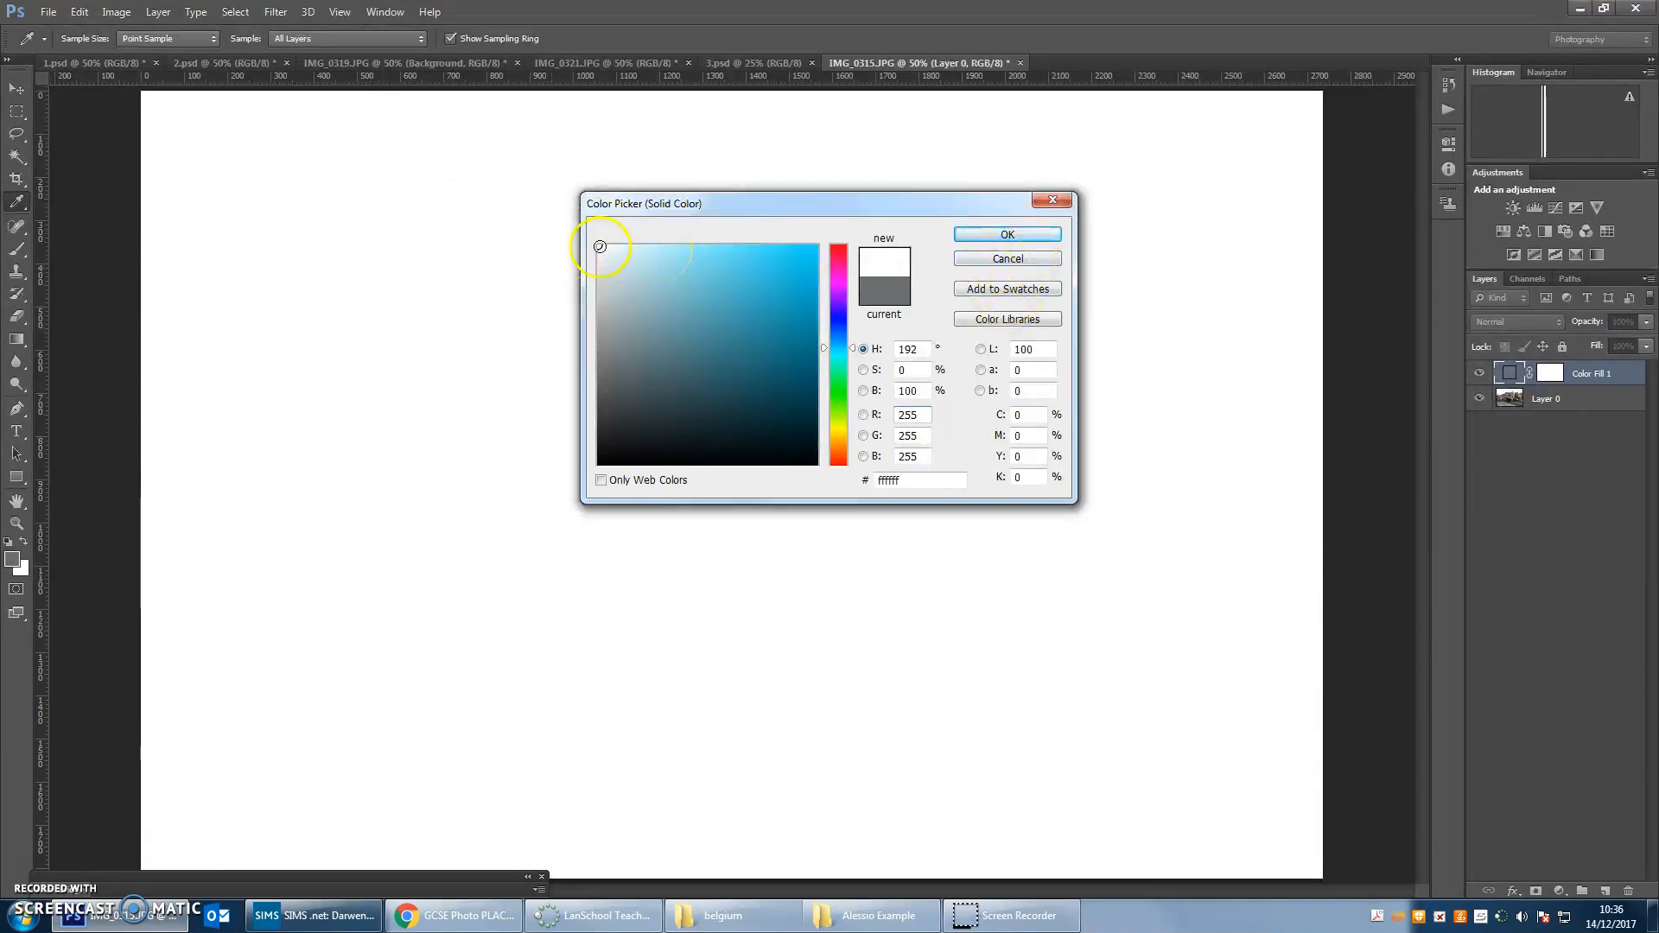
Make the solid color fill layer white (ffffff), move it beneath Layer 0, and make the photo layer active.
click(1009, 235)
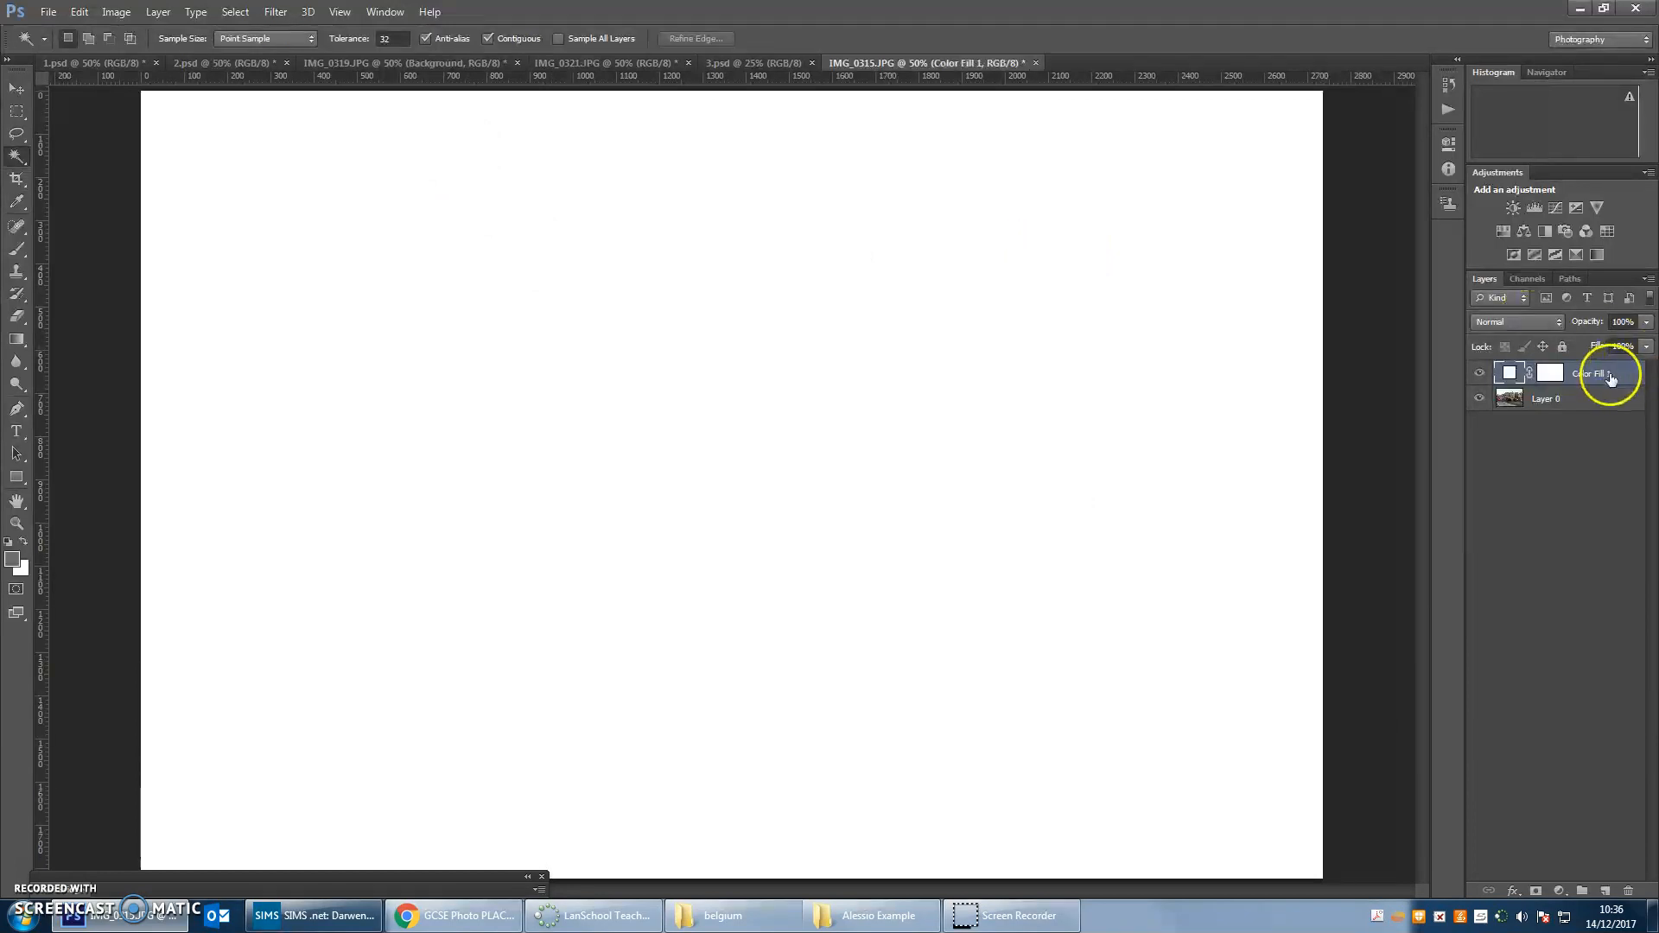
drag(1590, 383, 1597, 422)
click(1576, 372)
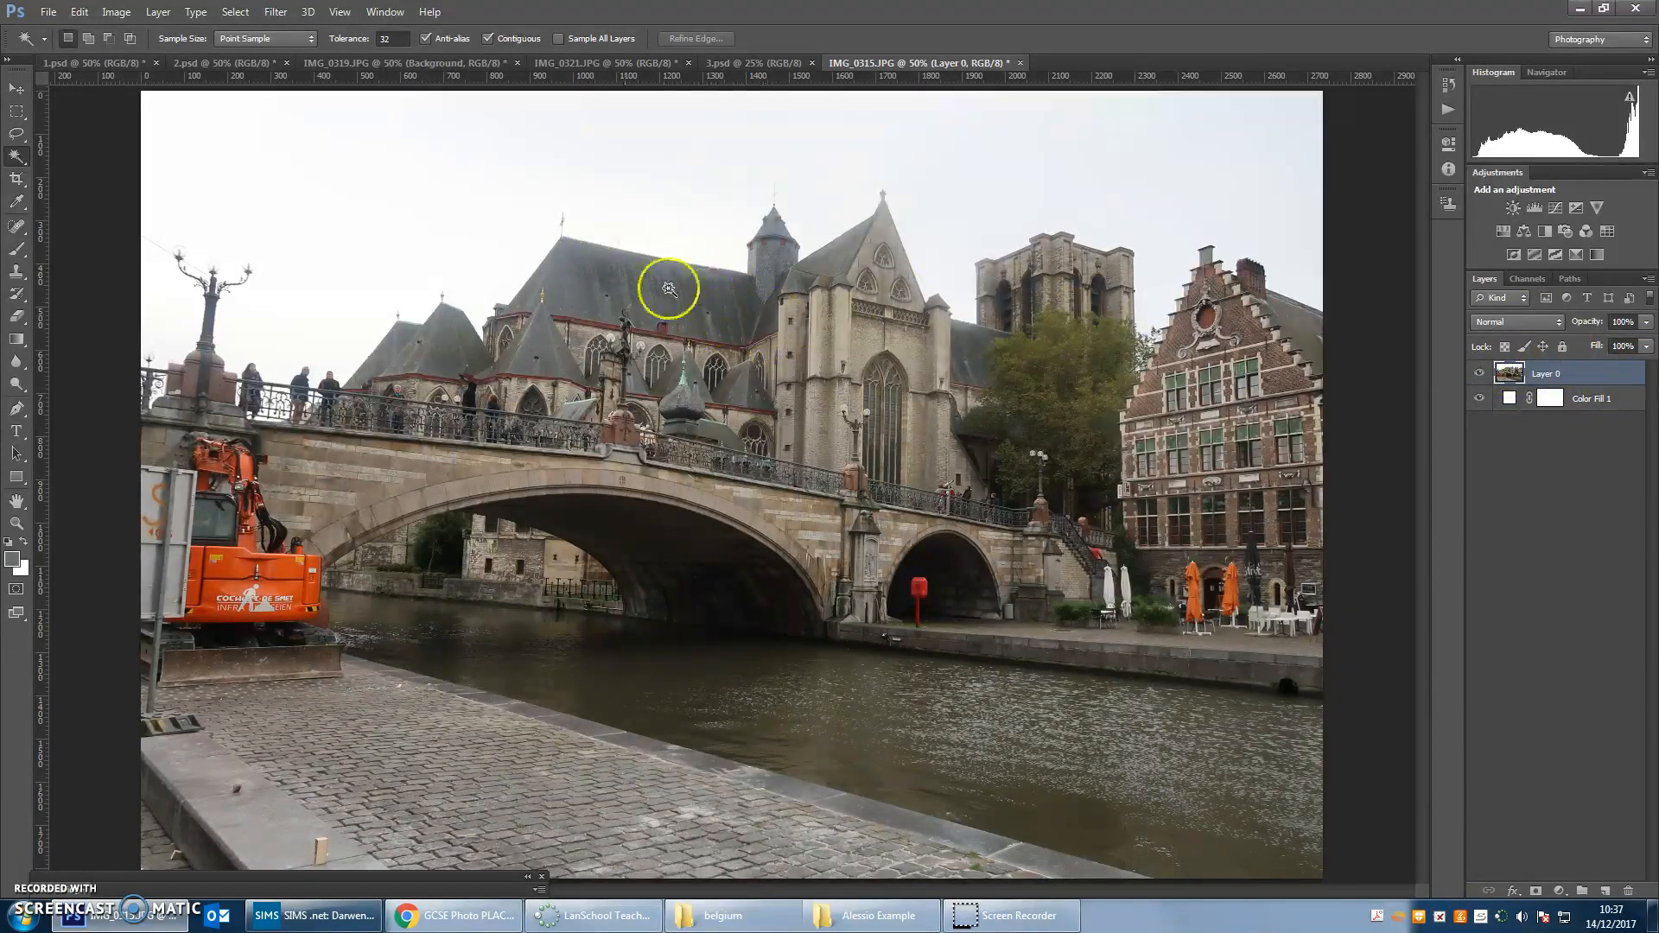
Select the grey roof areas of the church and neighbouring buildings with the Magic Wand, adding each area to the selection.
click(16, 162)
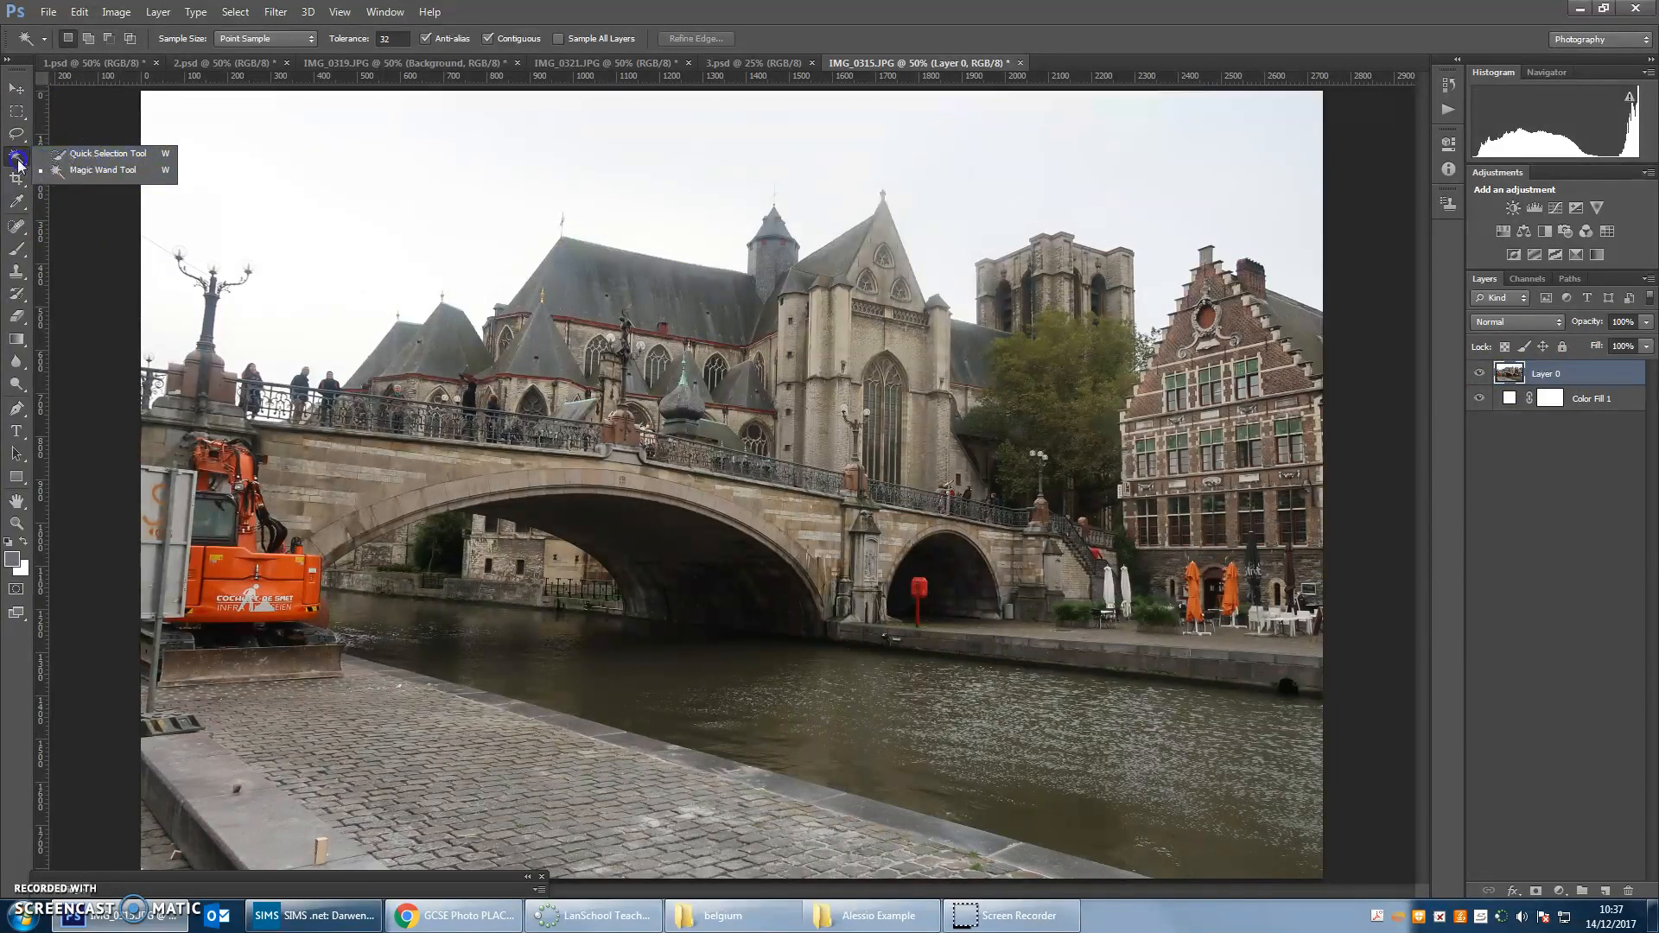
click(81, 169)
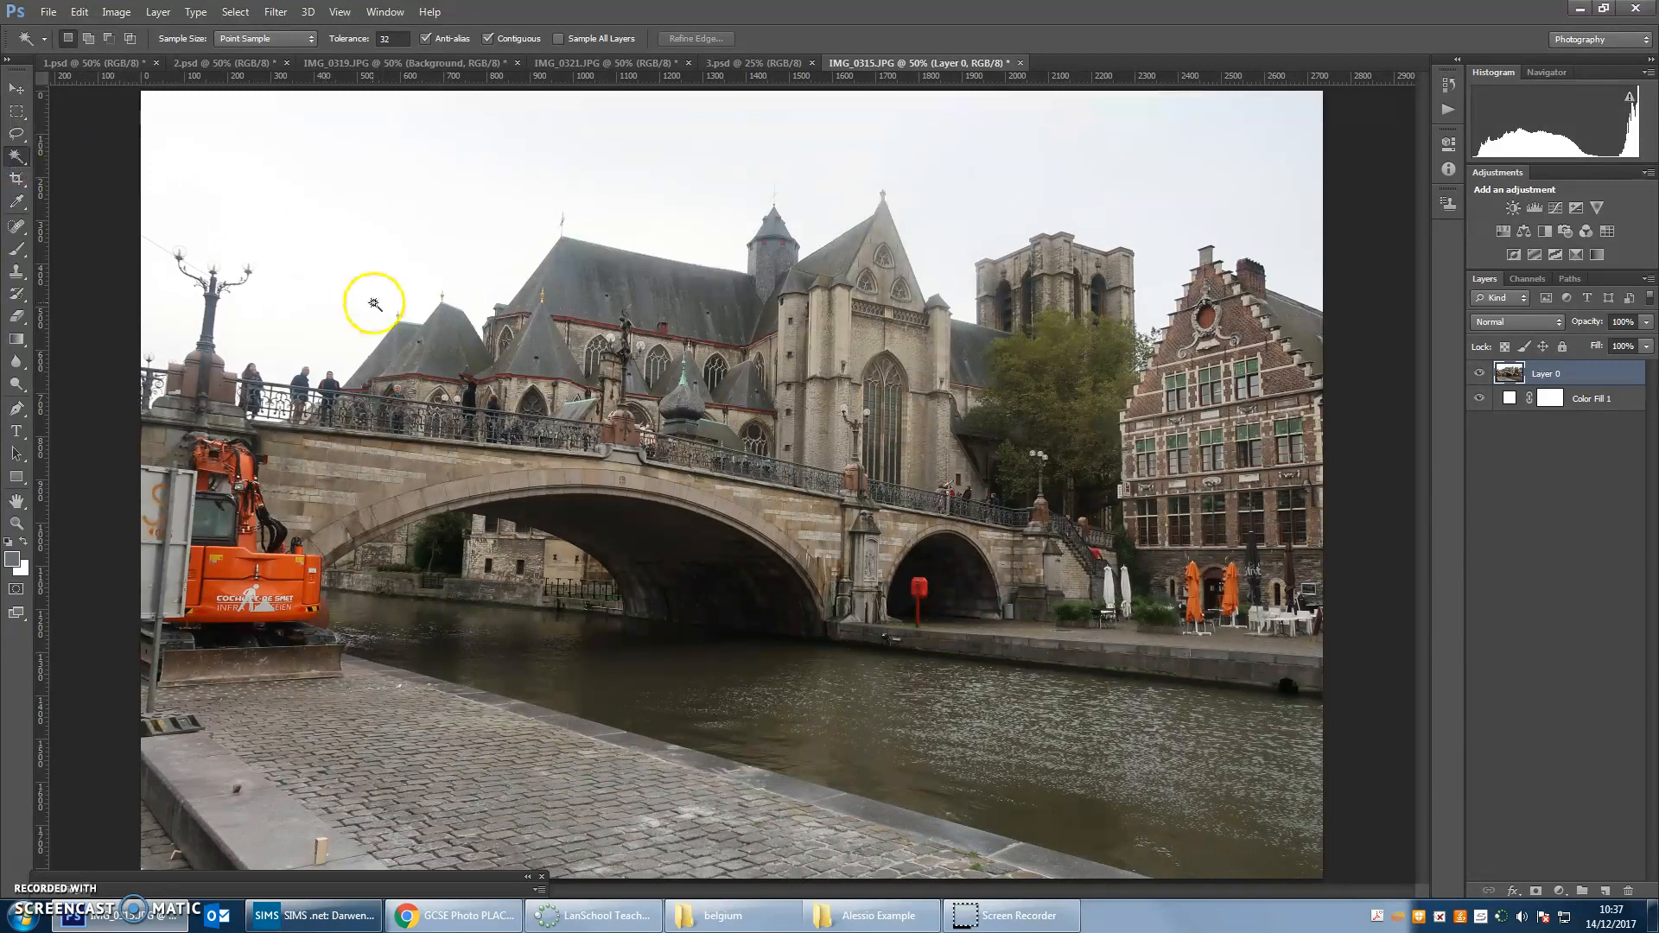
click(602, 292)
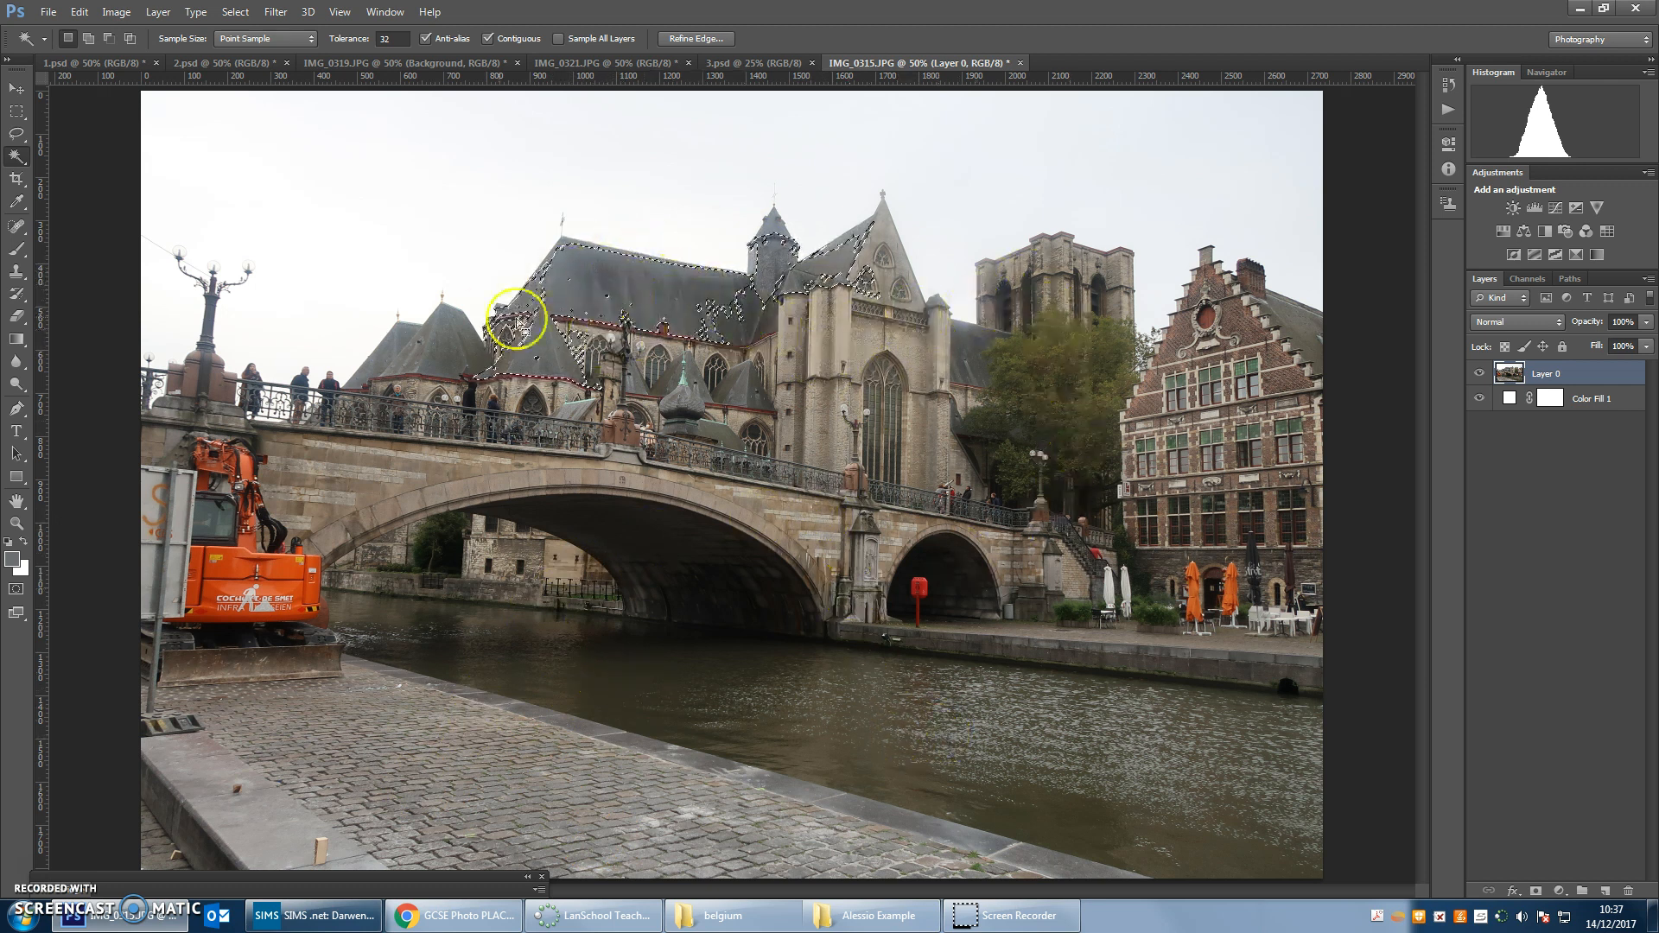
click(447, 350)
click(378, 353)
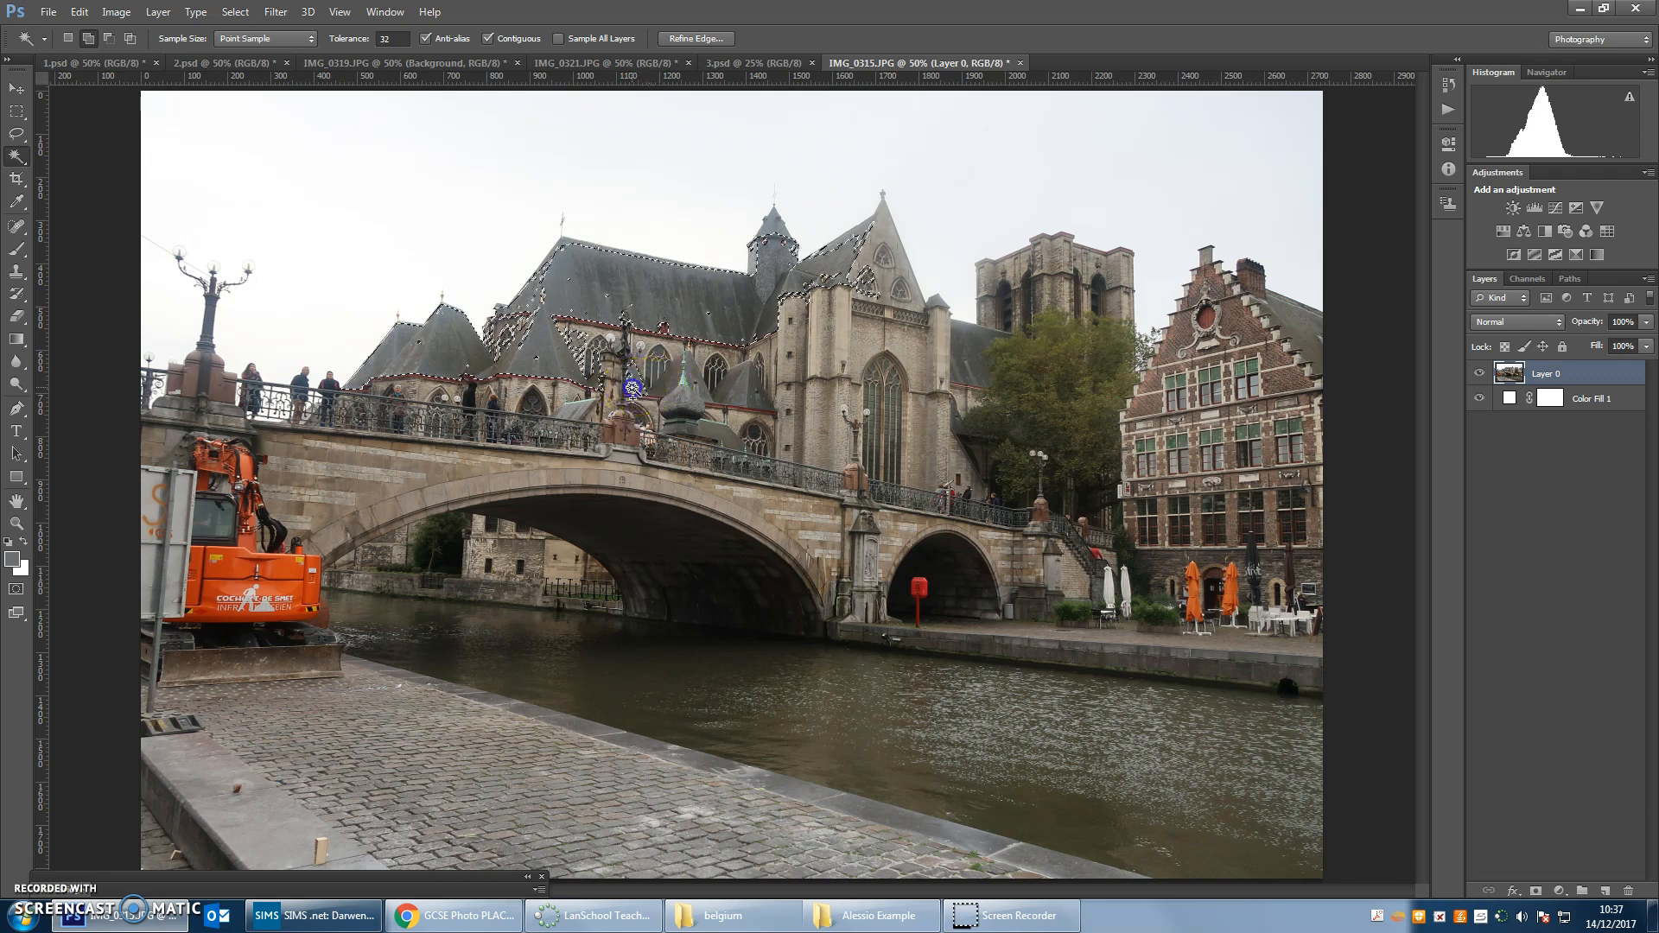
click(729, 395)
click(963, 347)
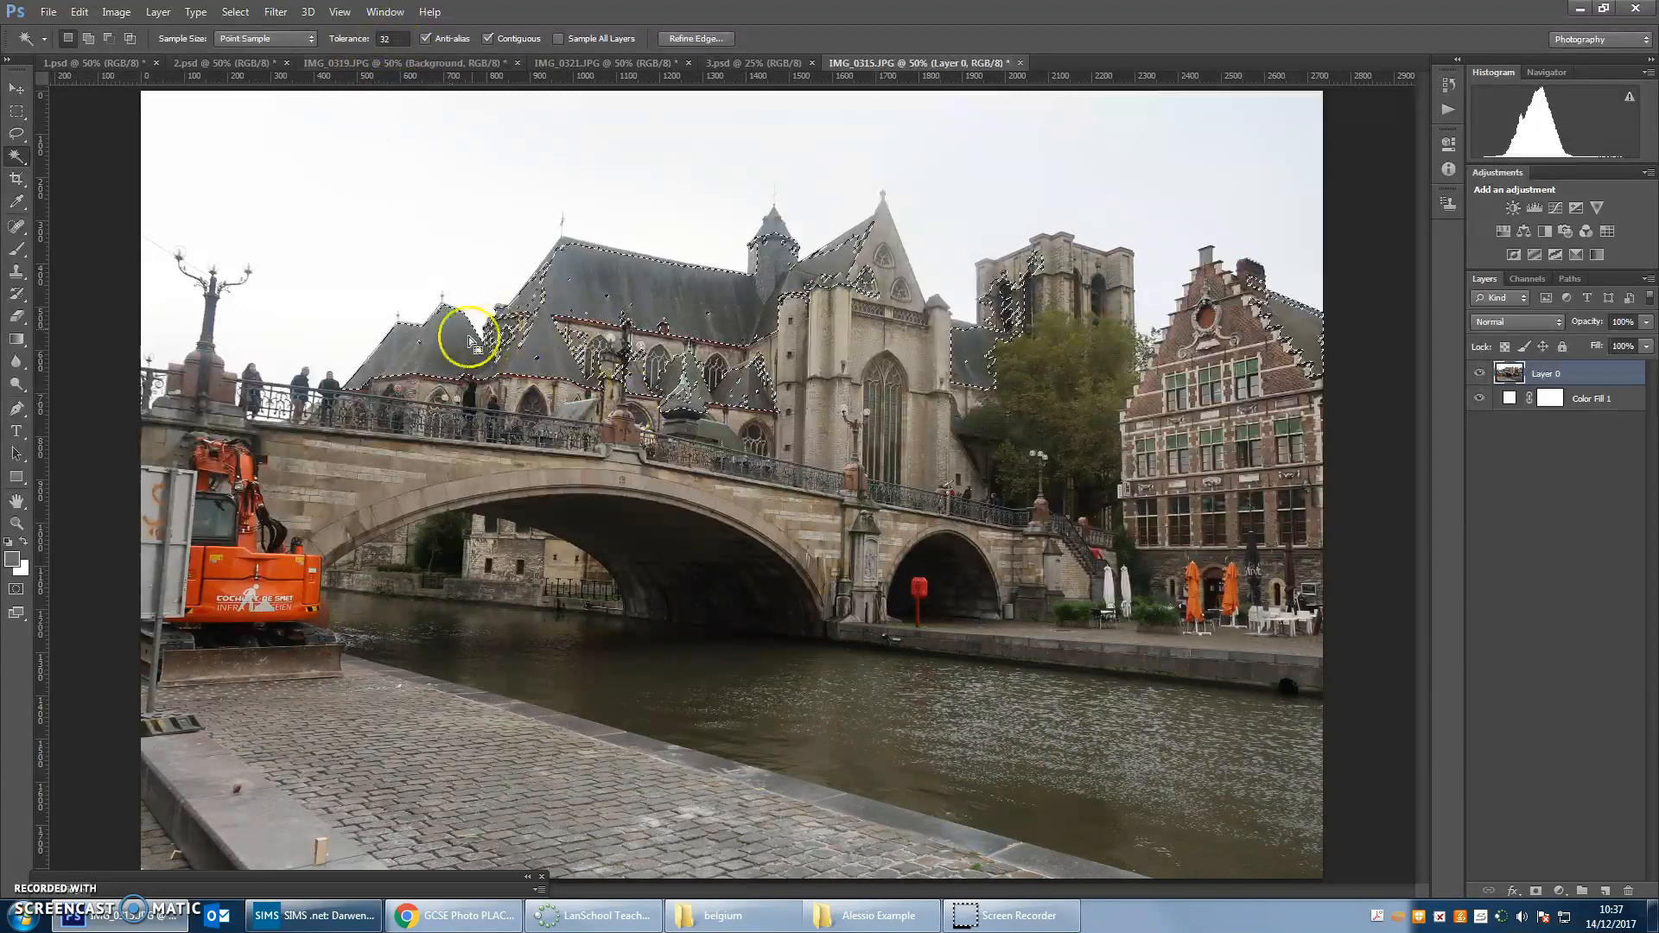
Hide the photo on Layer 0 and rasterize the Color Fill 1 layer.
click(1480, 373)
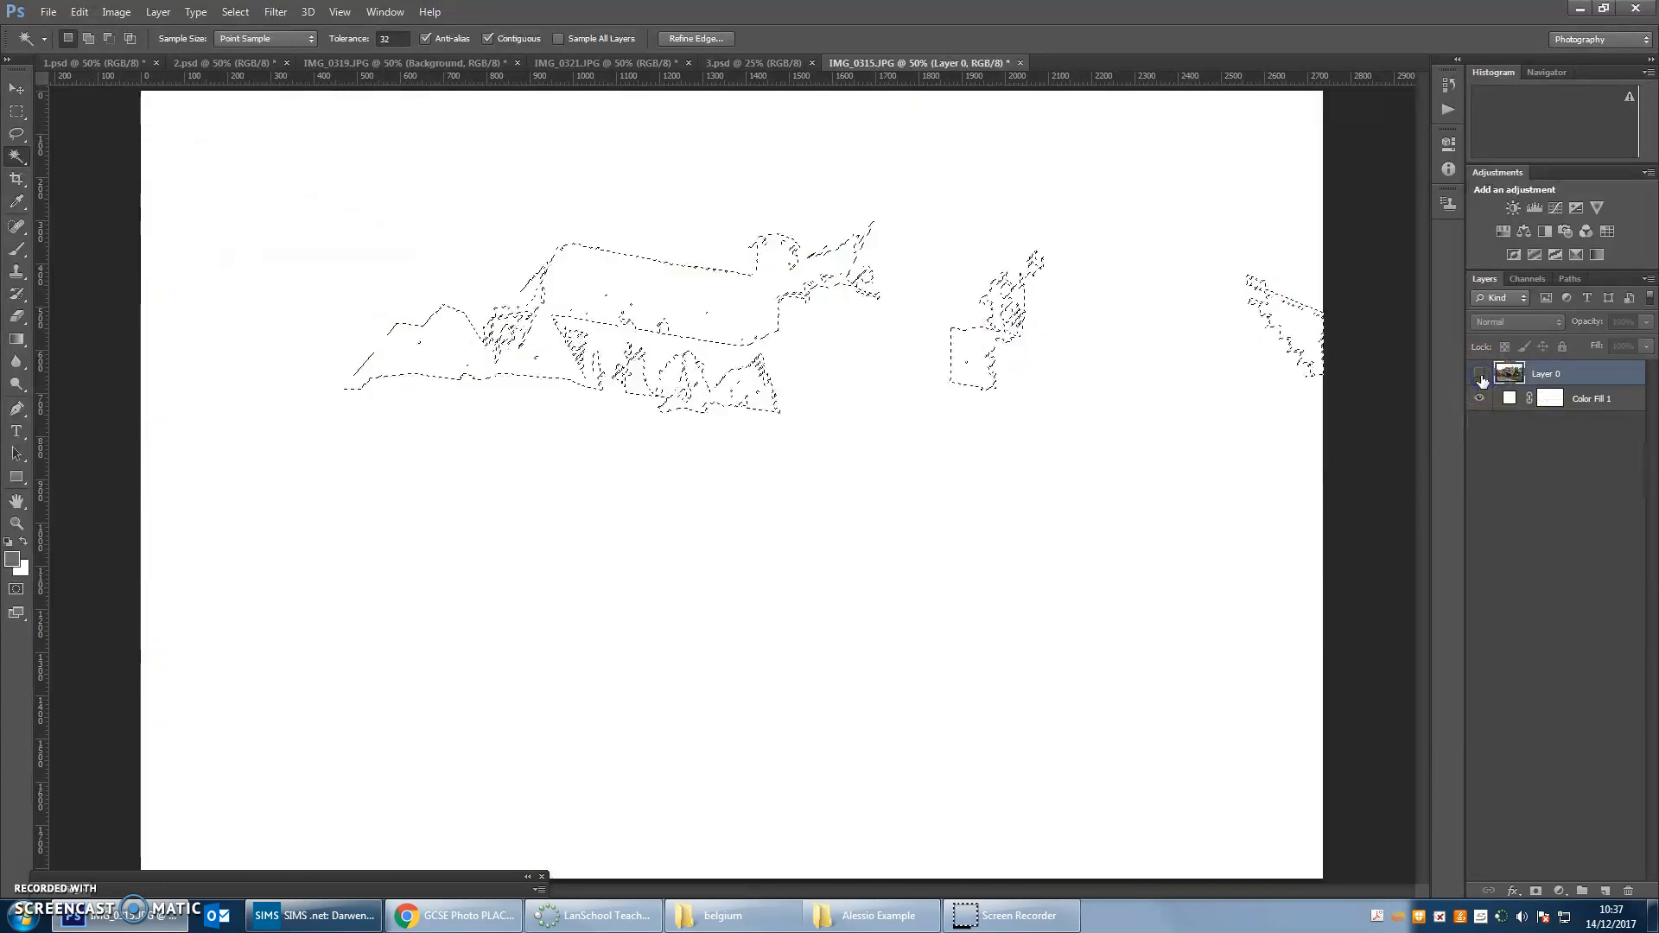
click(1612, 403)
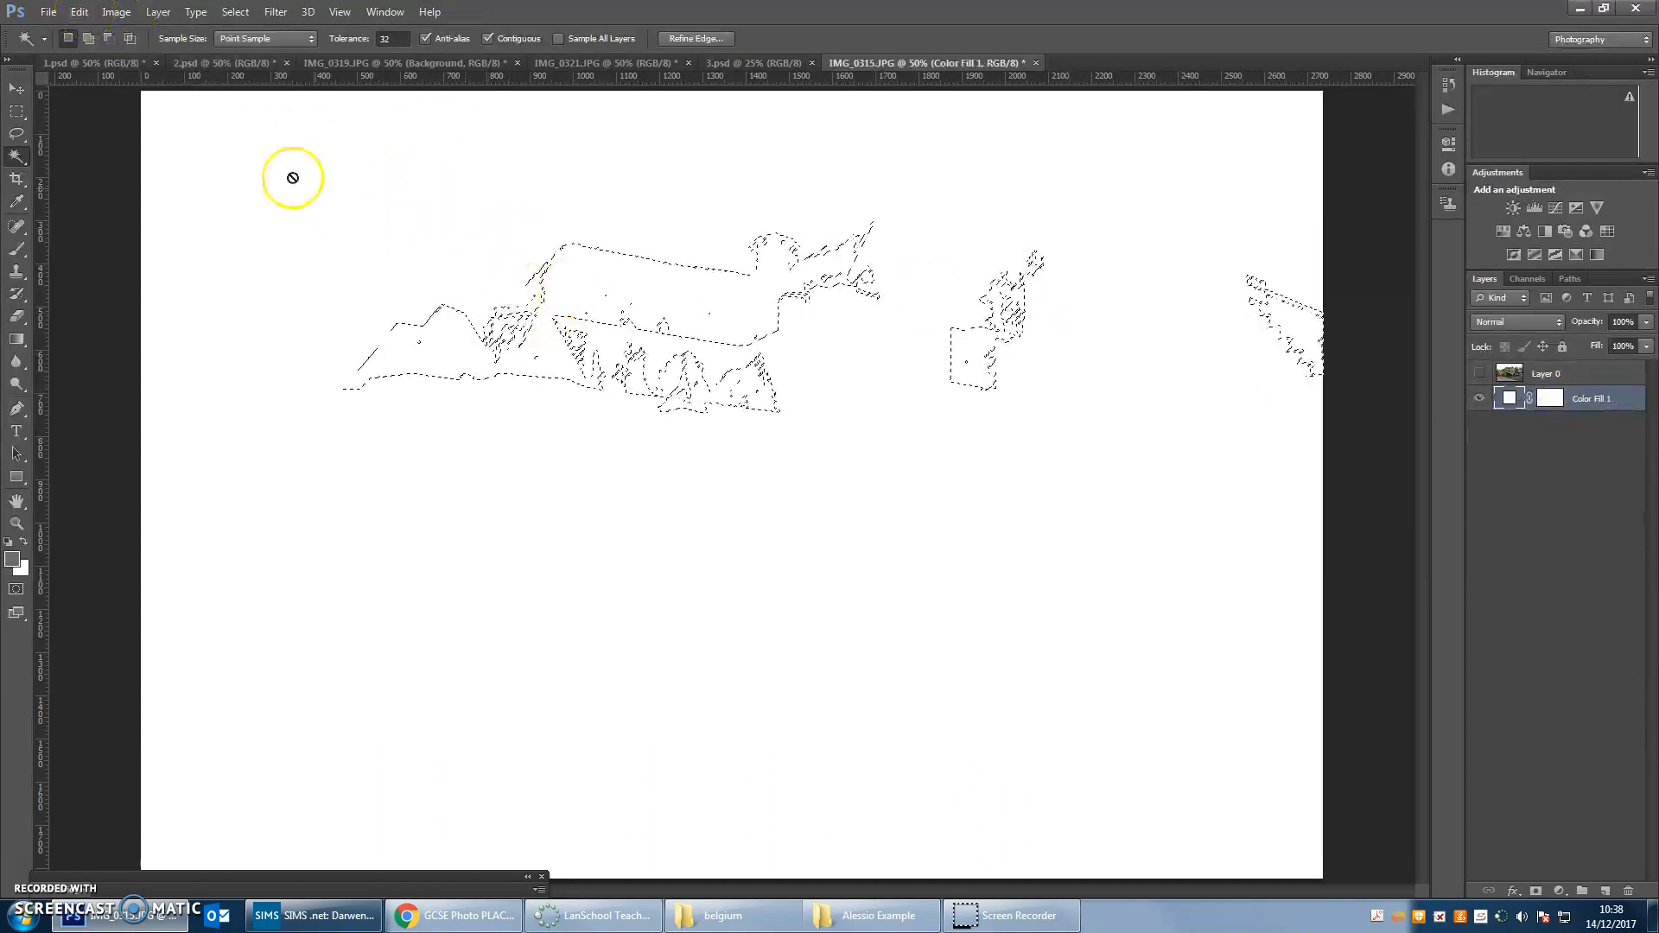
click(79, 13)
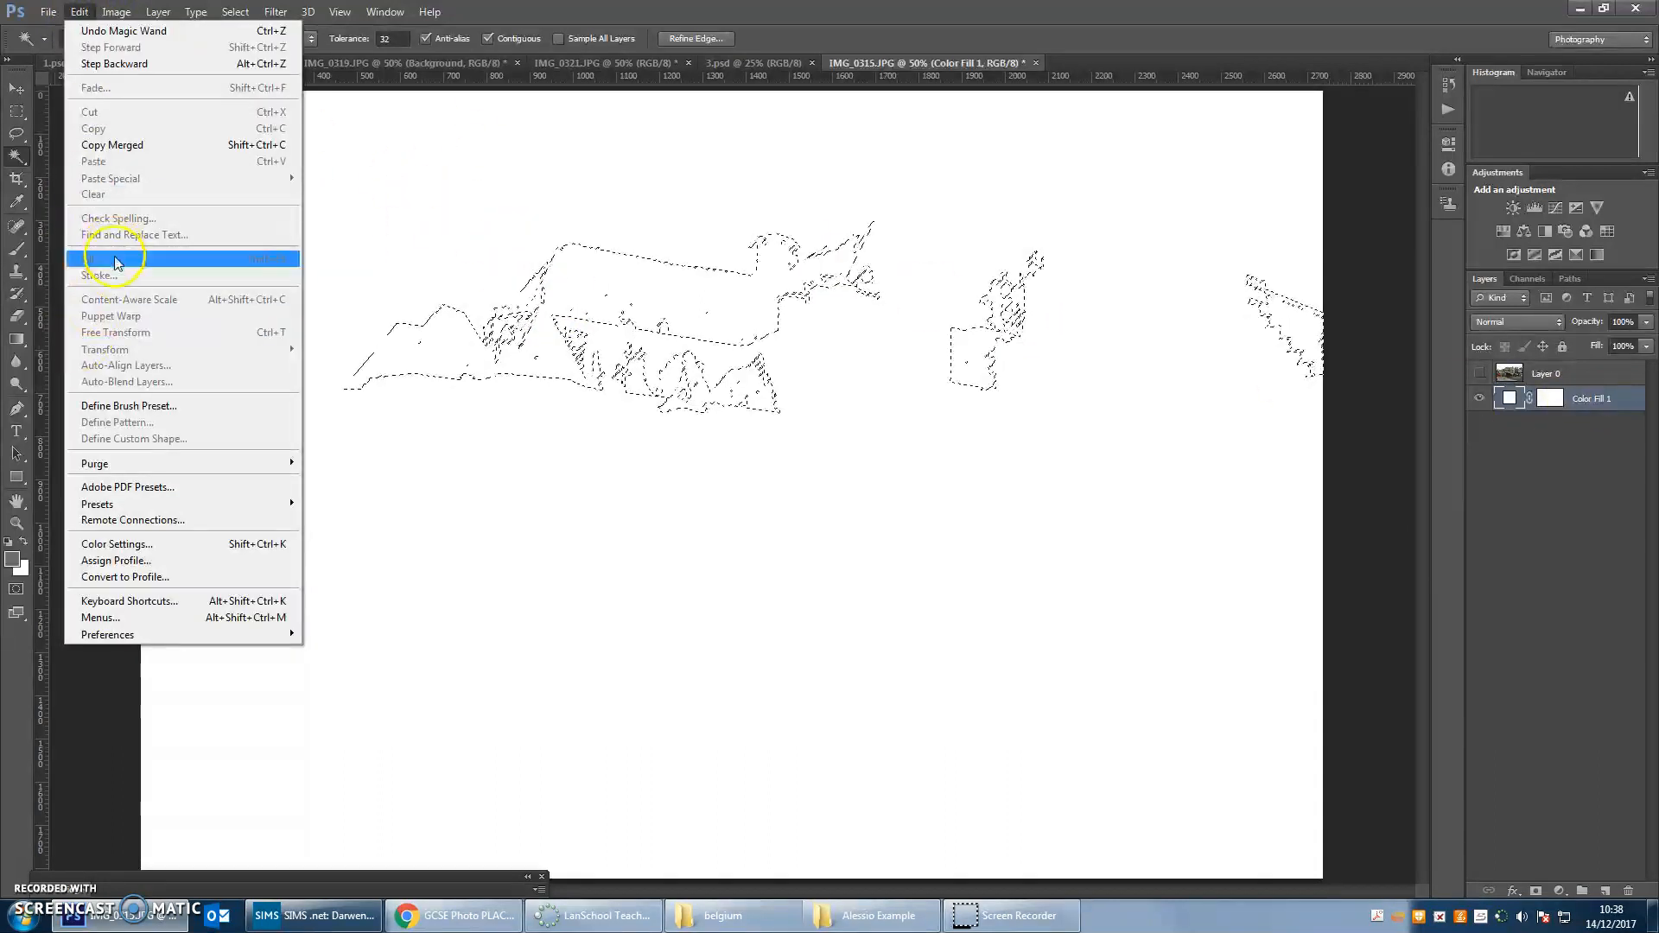
click(1623, 399)
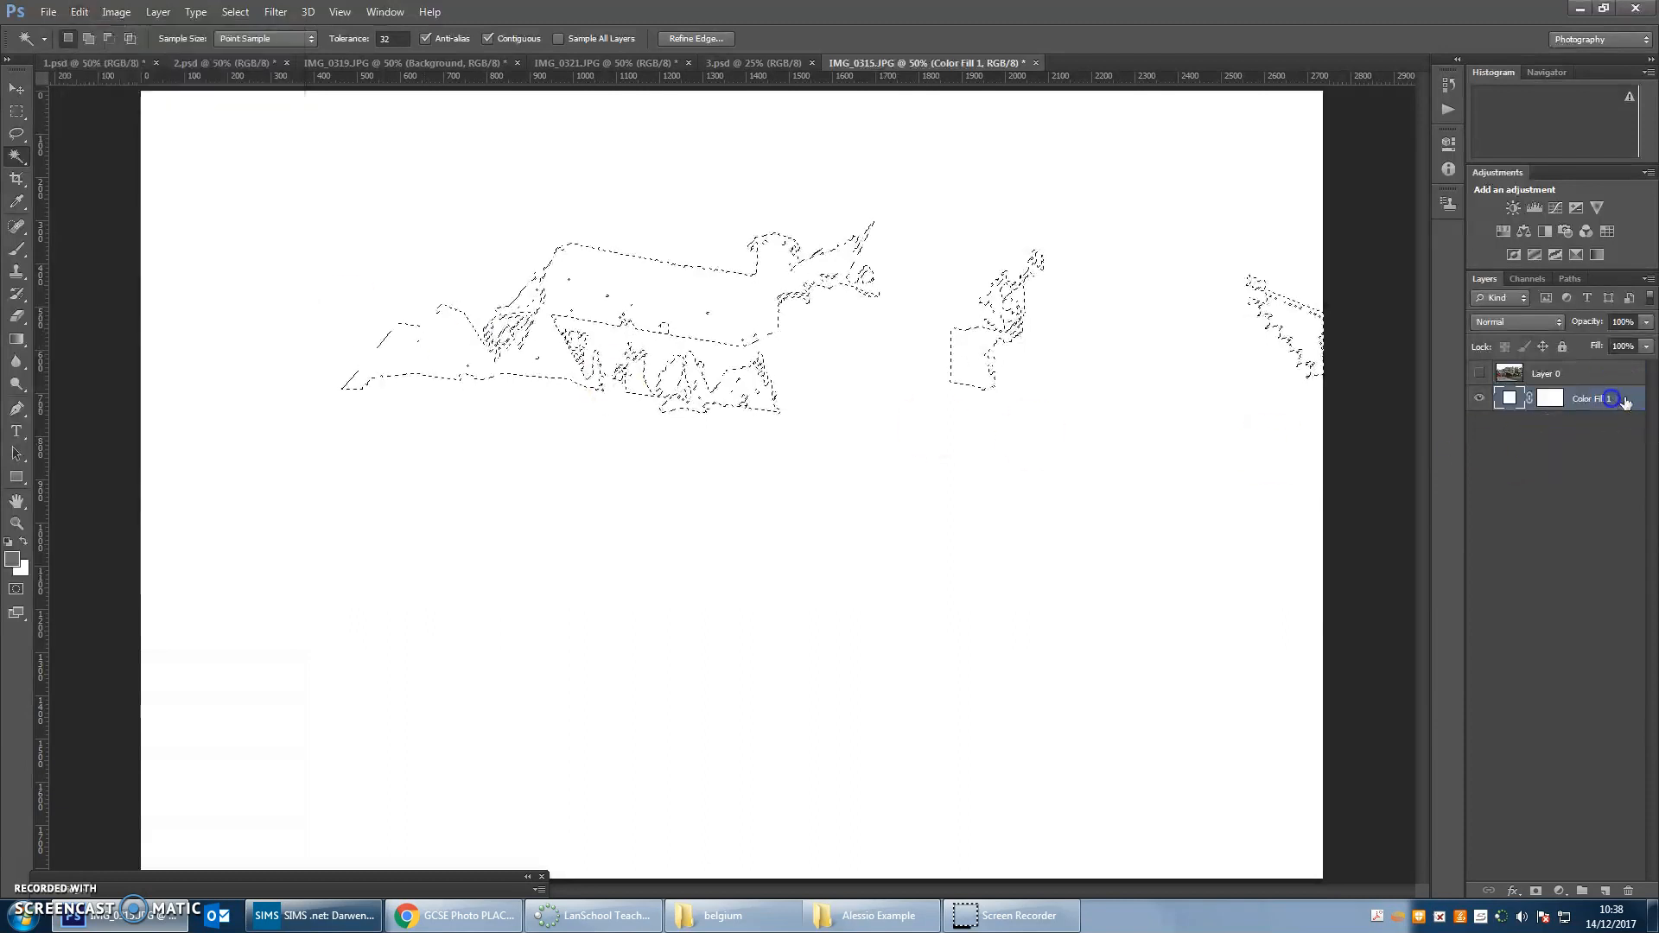
right_click(1622, 399)
click(1512, 364)
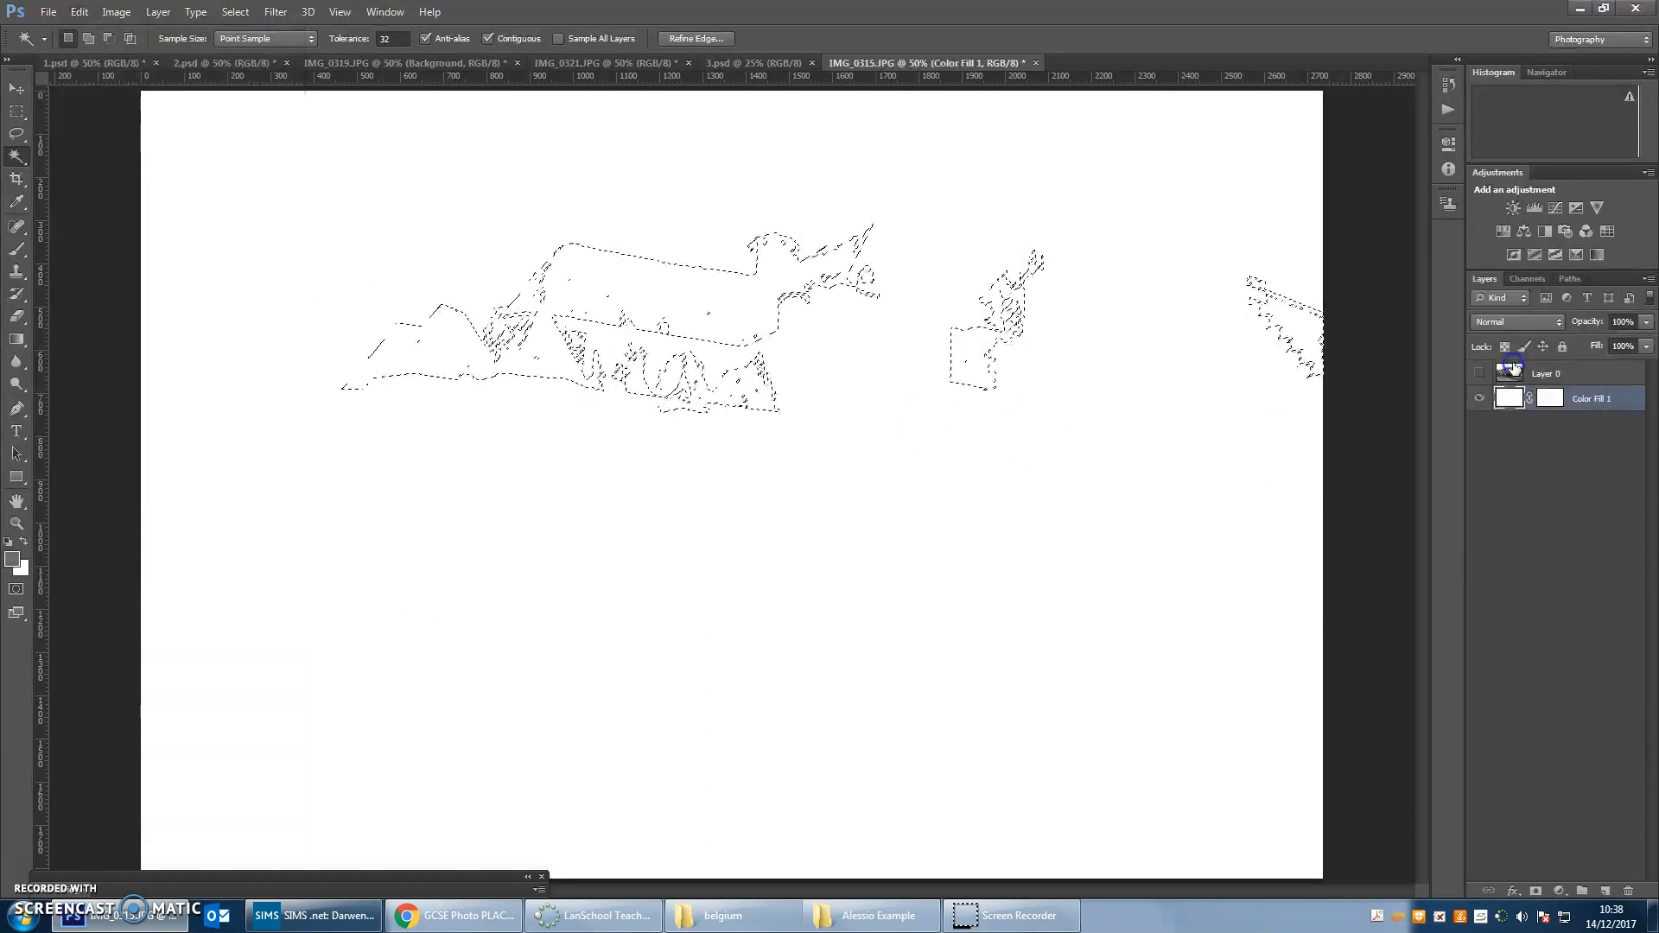
Fill the selected roof shapes on Color Fill 1 with the mustard color a29135.
click(87, 11)
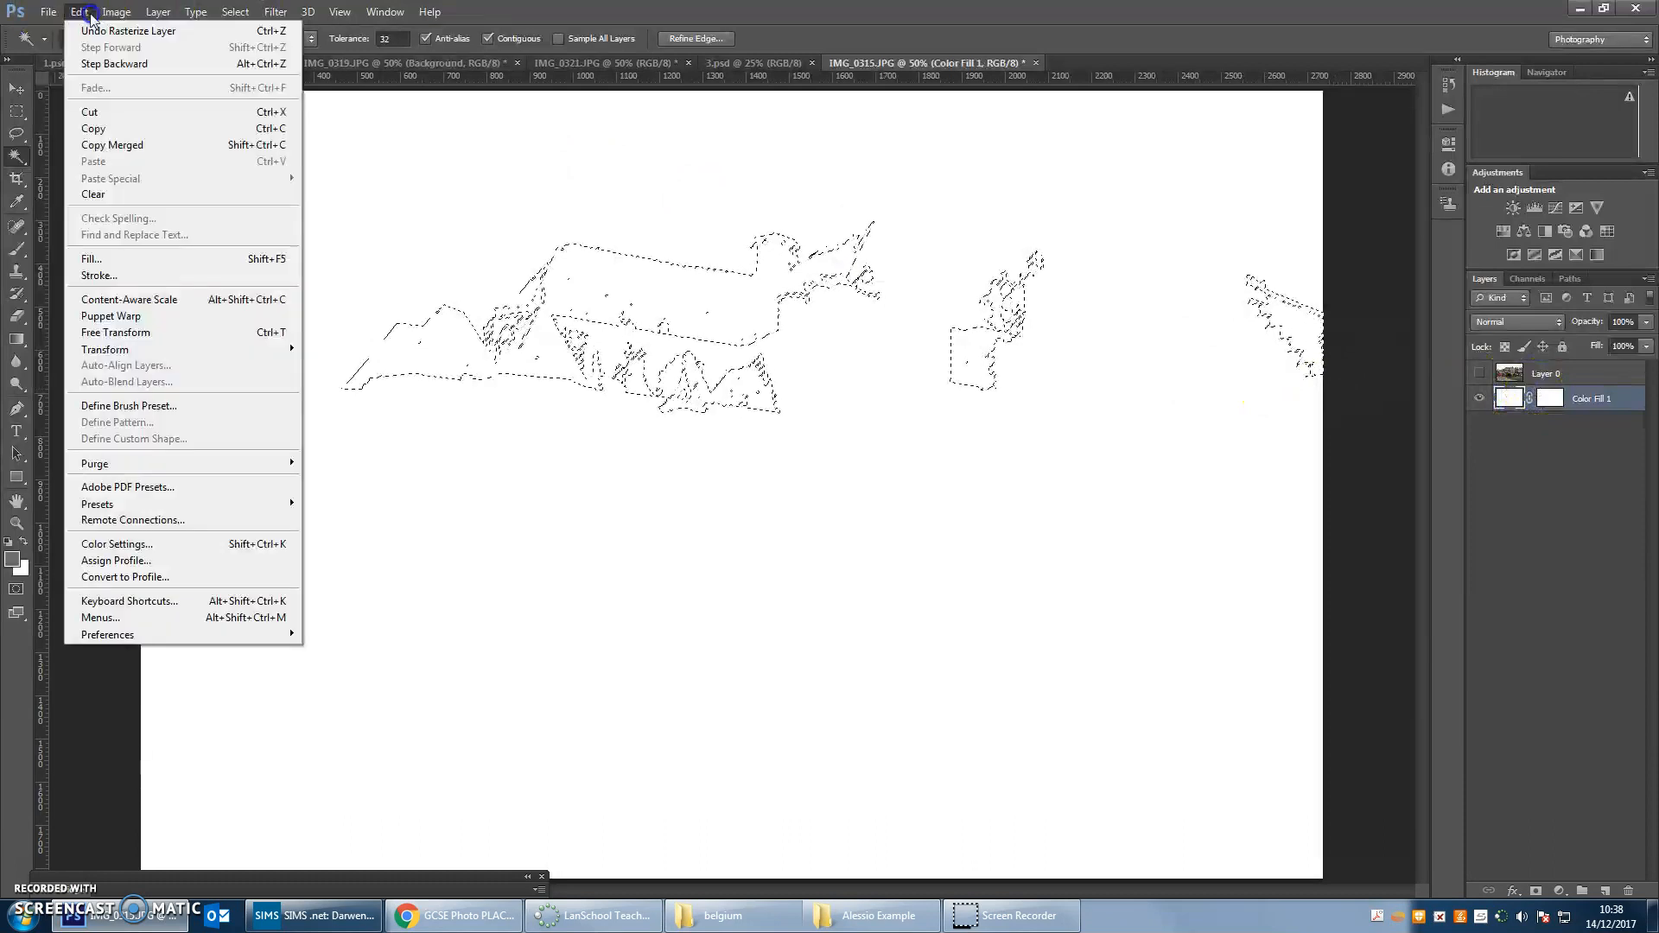
click(118, 261)
click(825, 284)
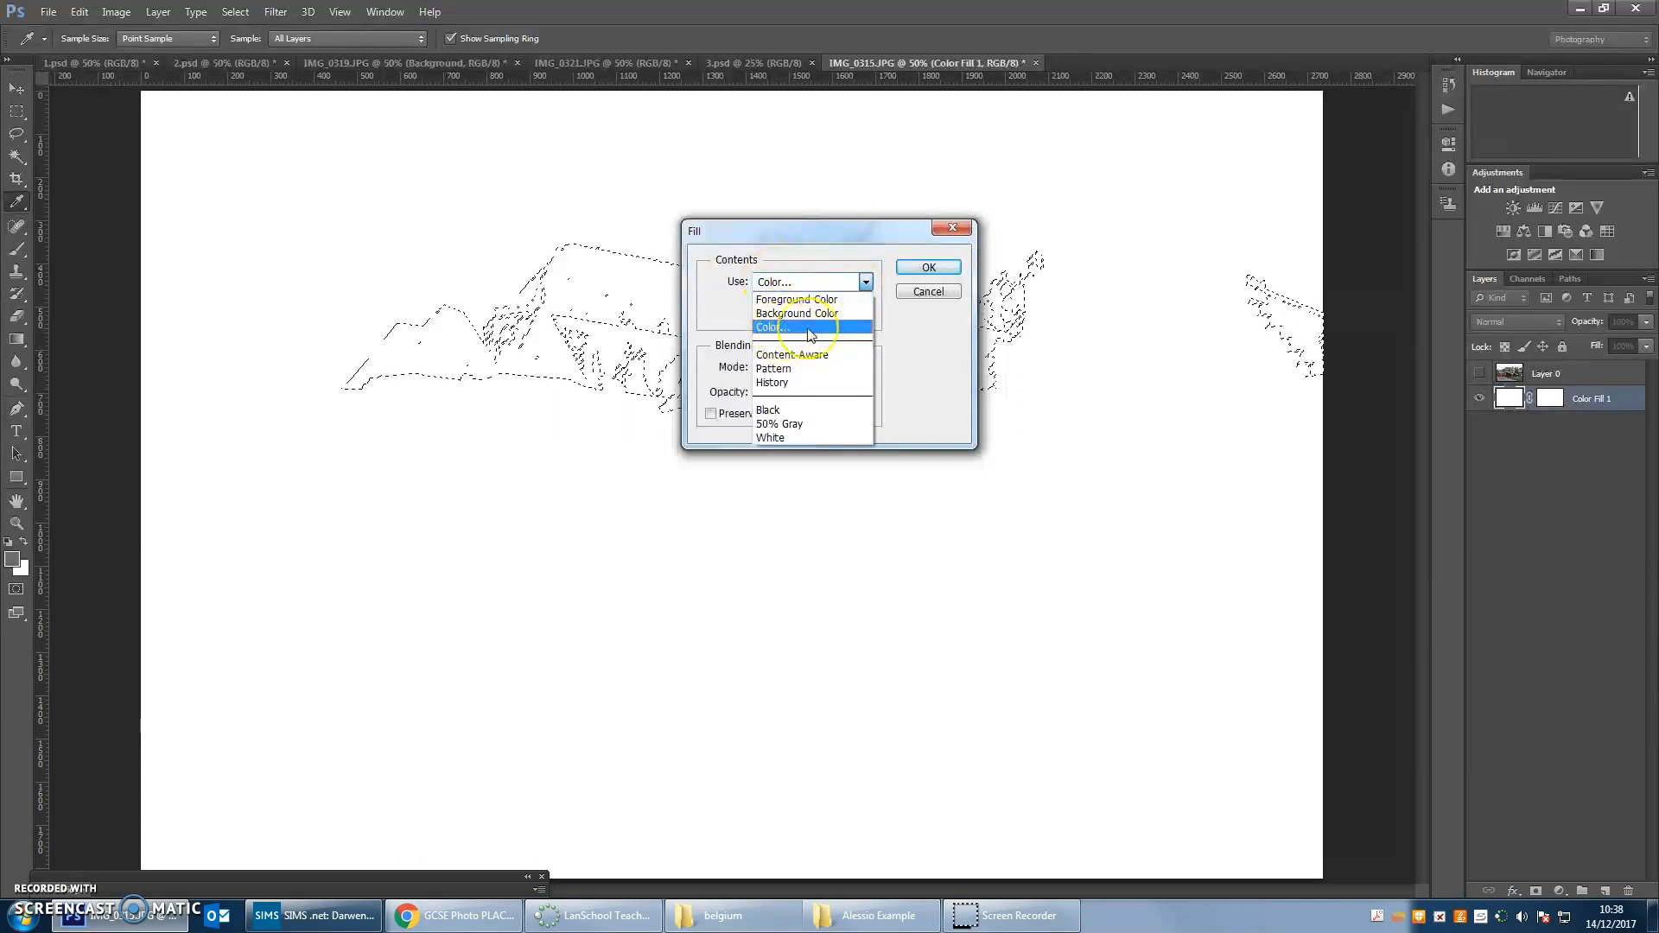
click(811, 328)
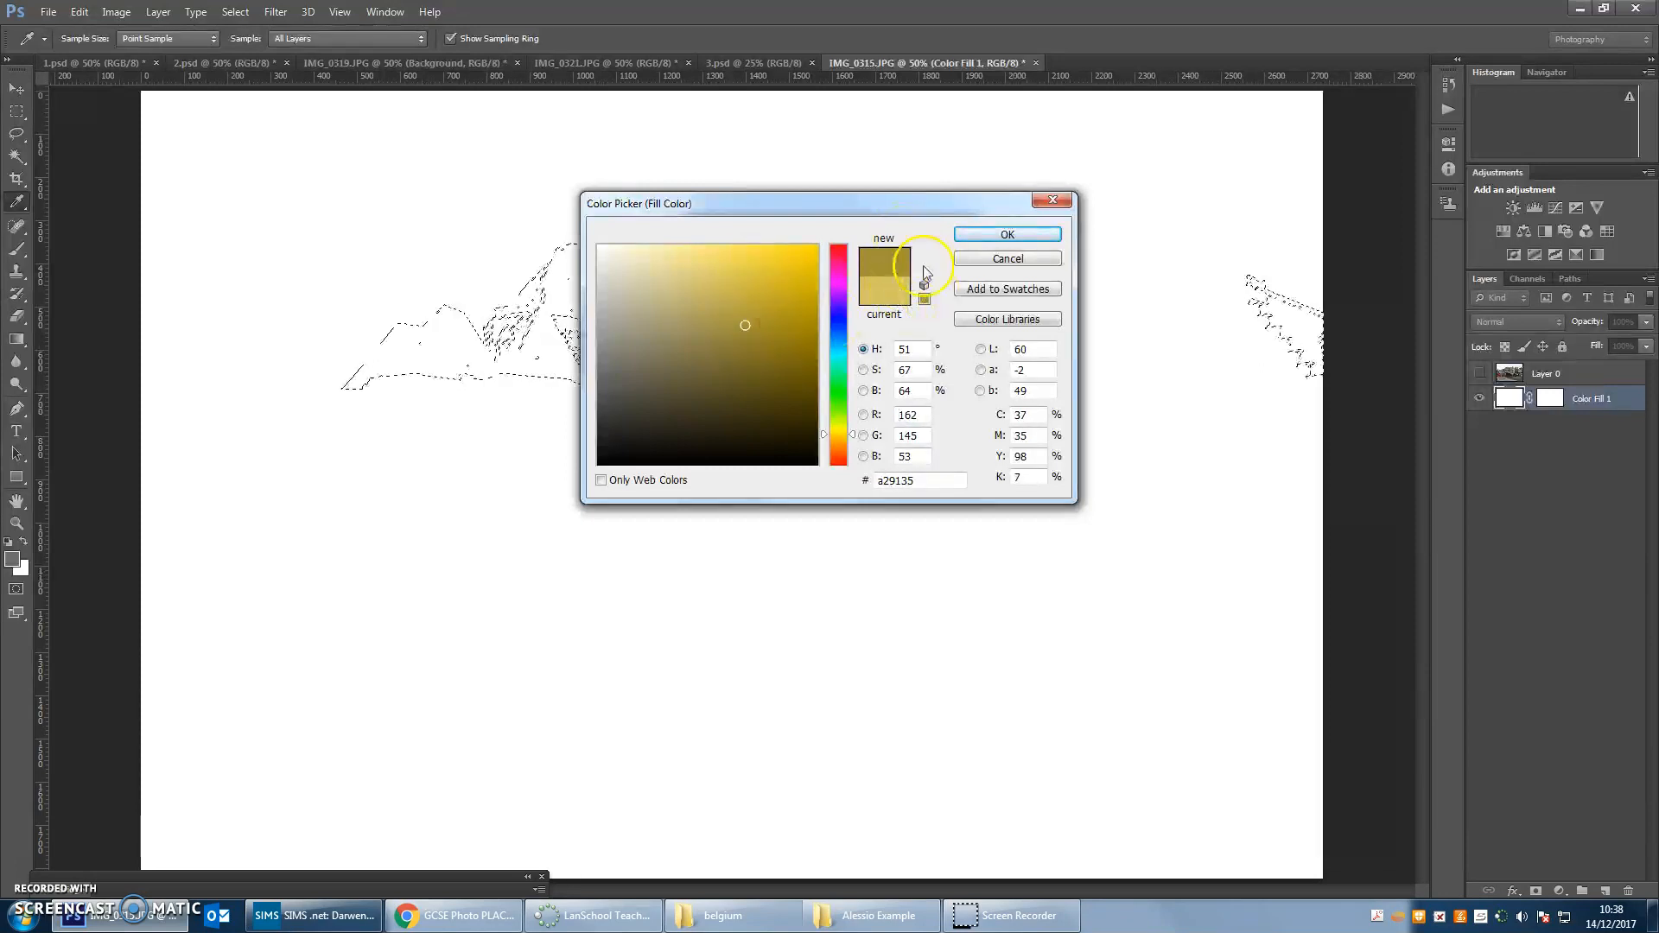
click(1007, 235)
click(929, 267)
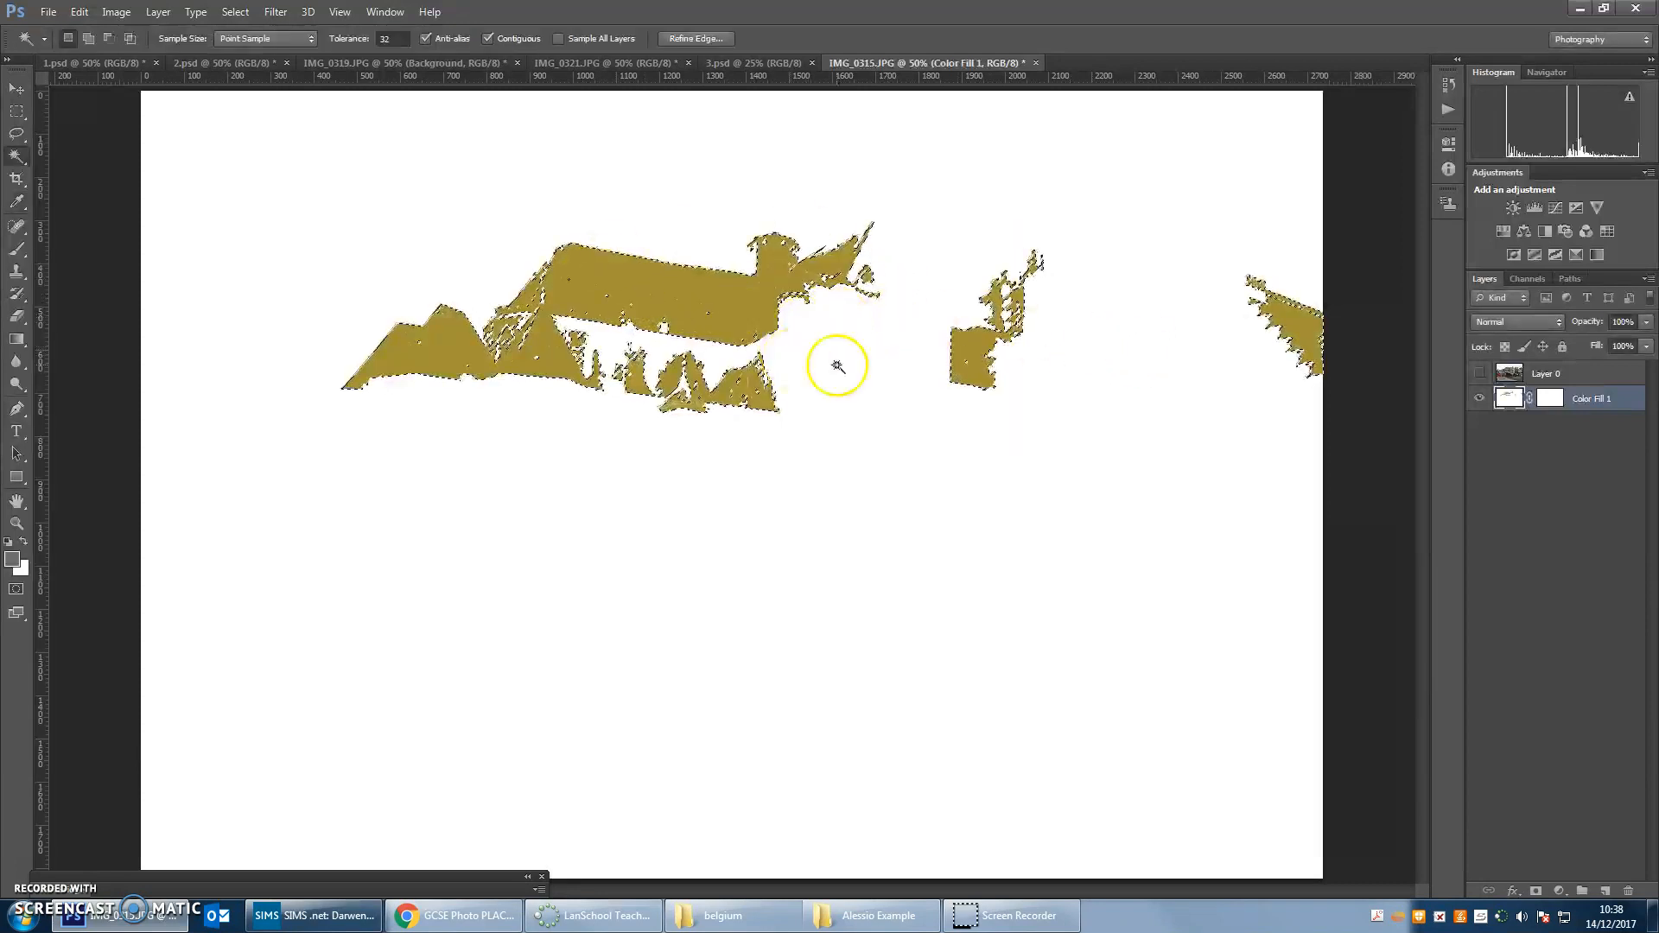
Deselect the roof shapes, then show Layer 0 again and make it active.
click(233, 12)
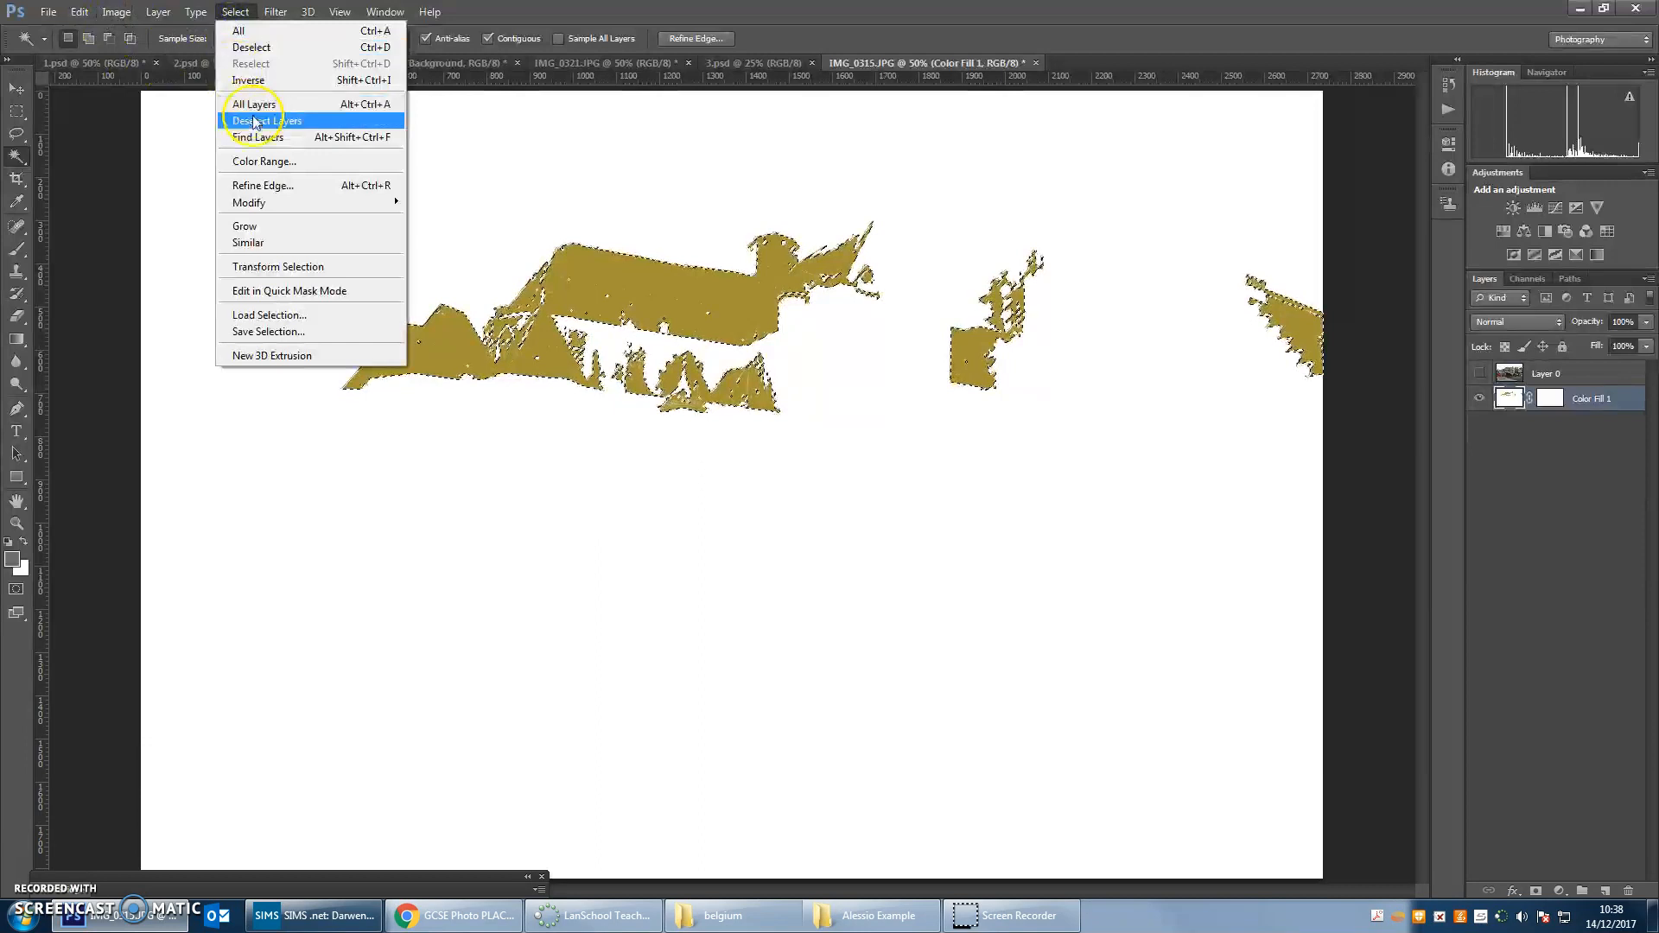
click(252, 48)
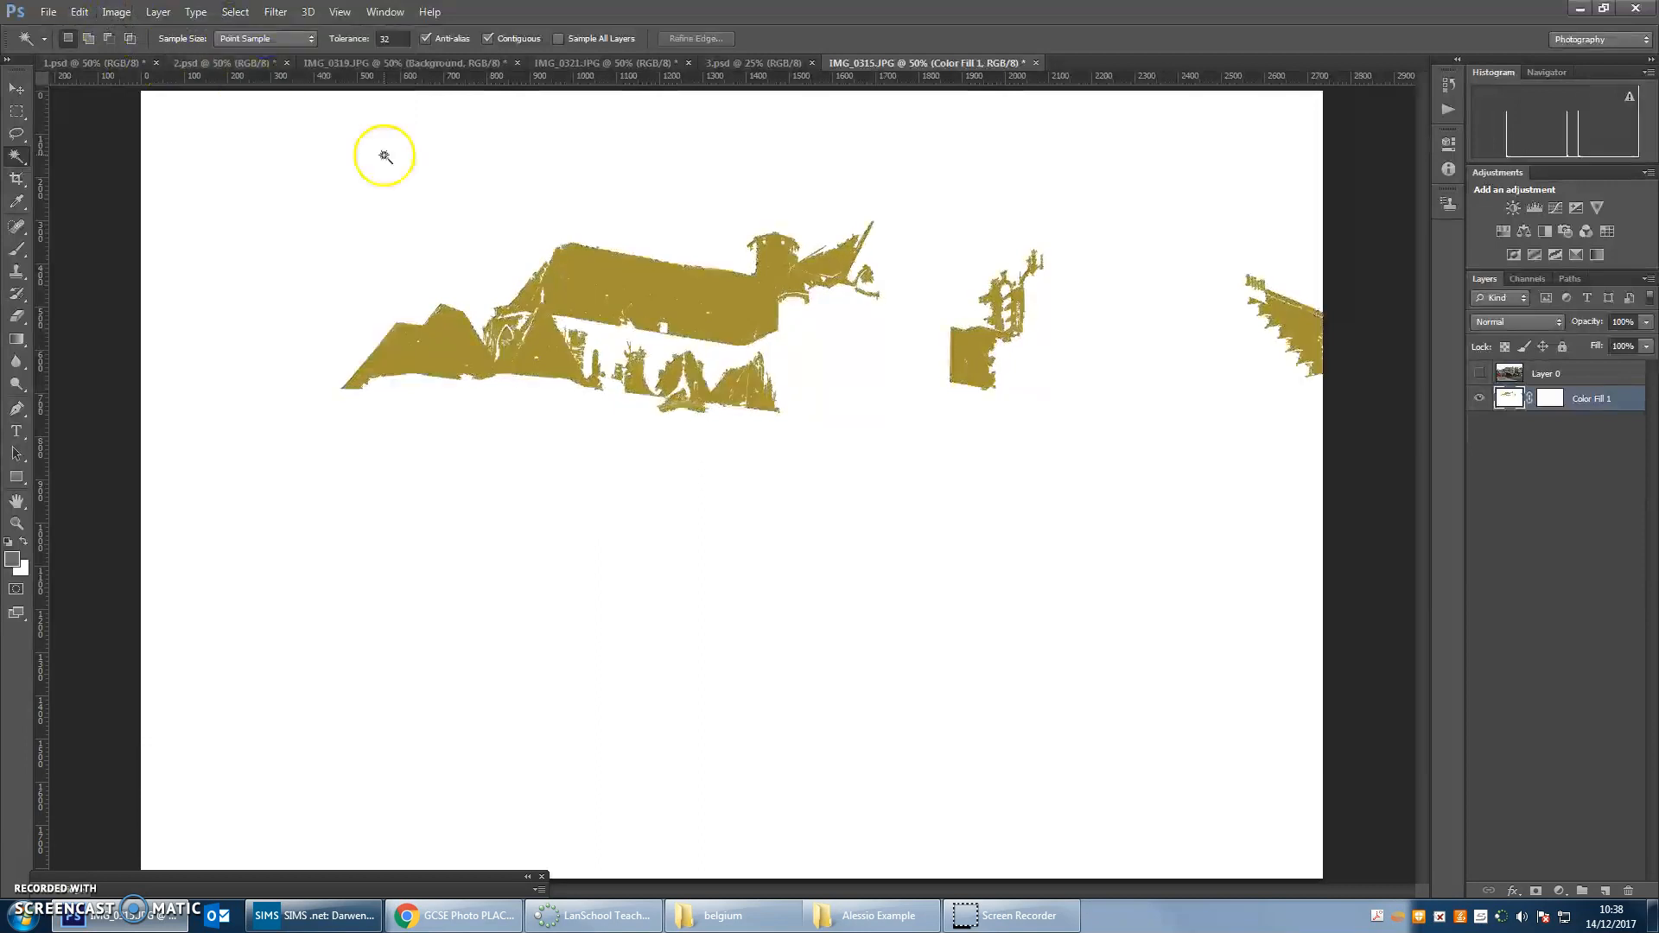
click(1478, 374)
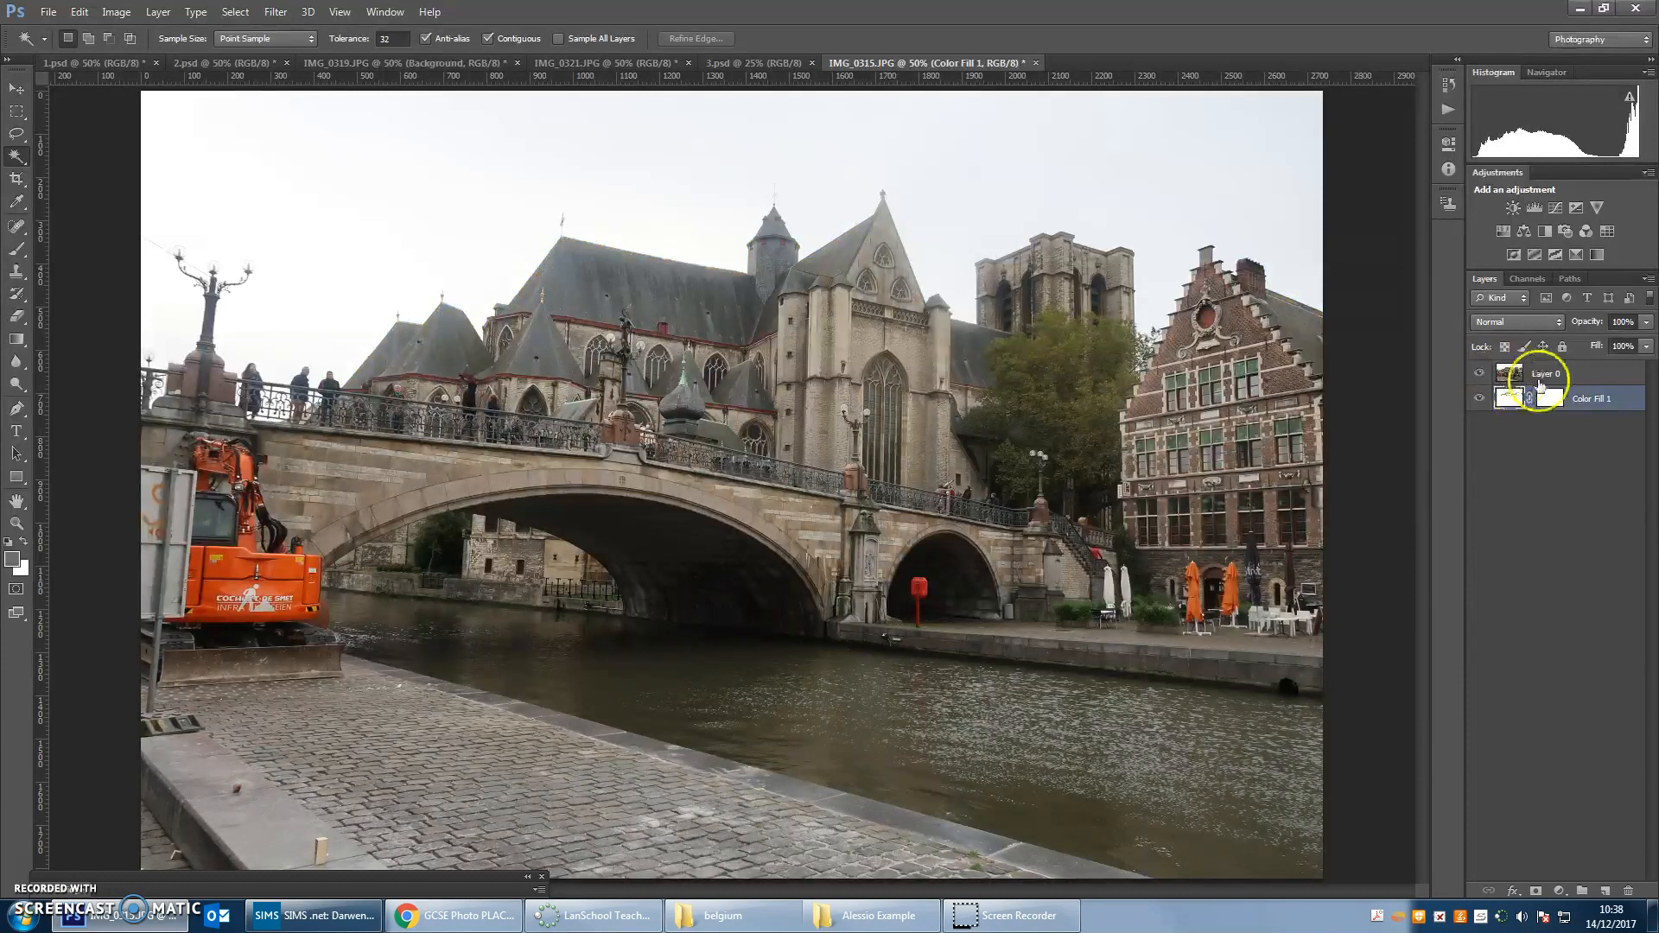
click(1588, 375)
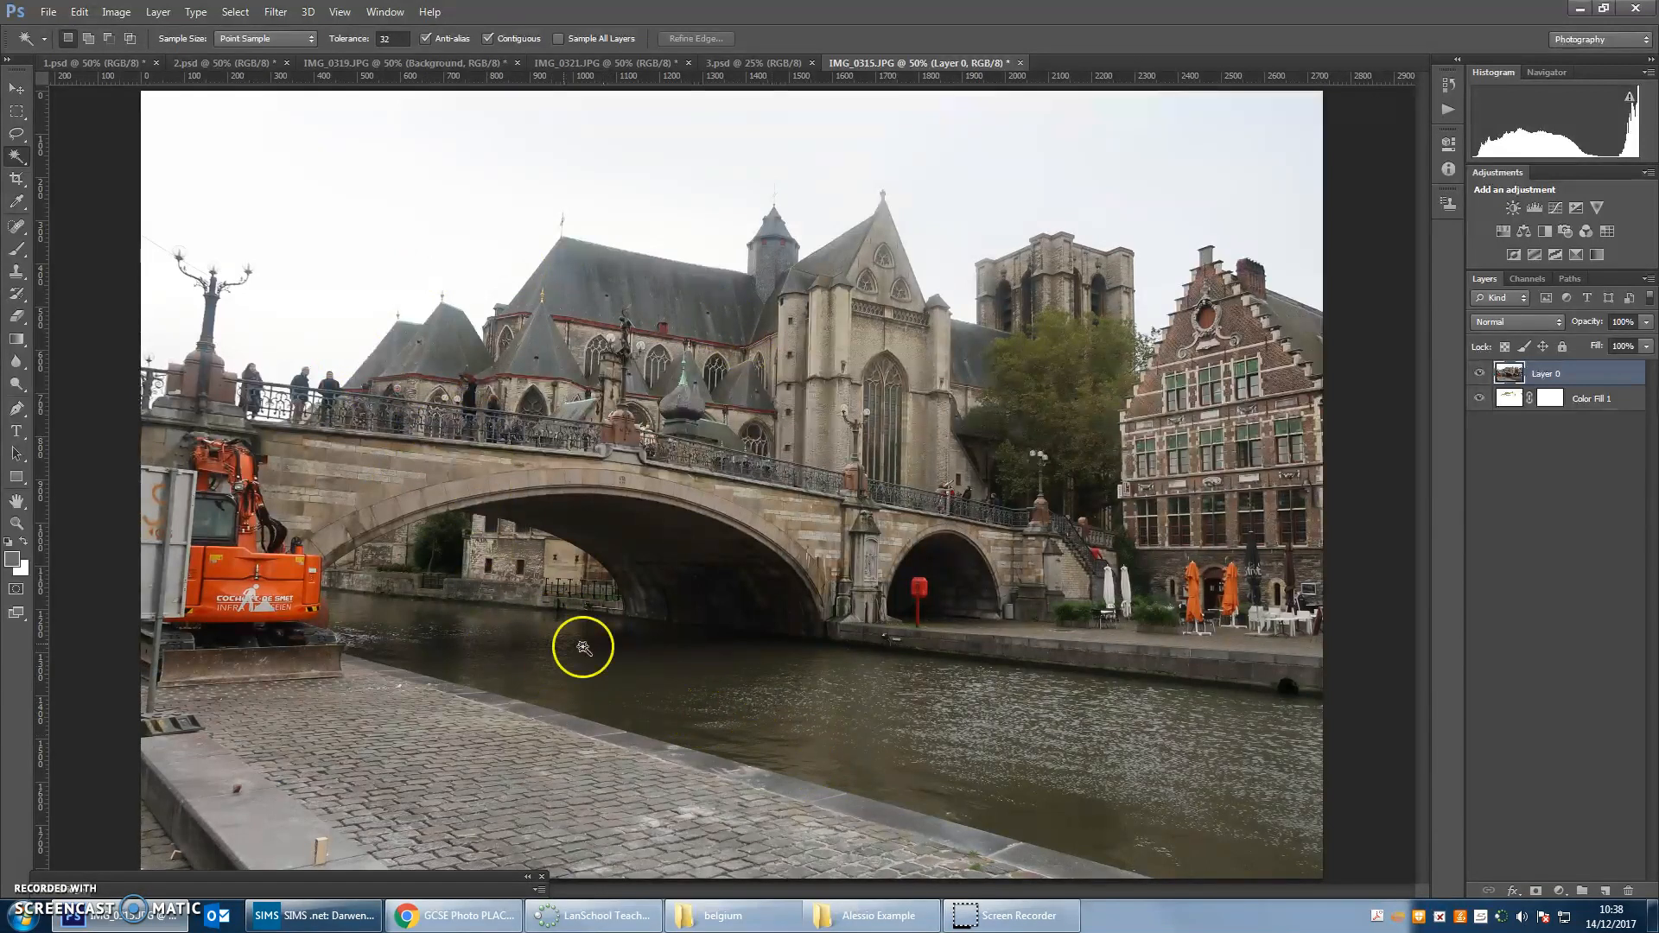
click(624, 662)
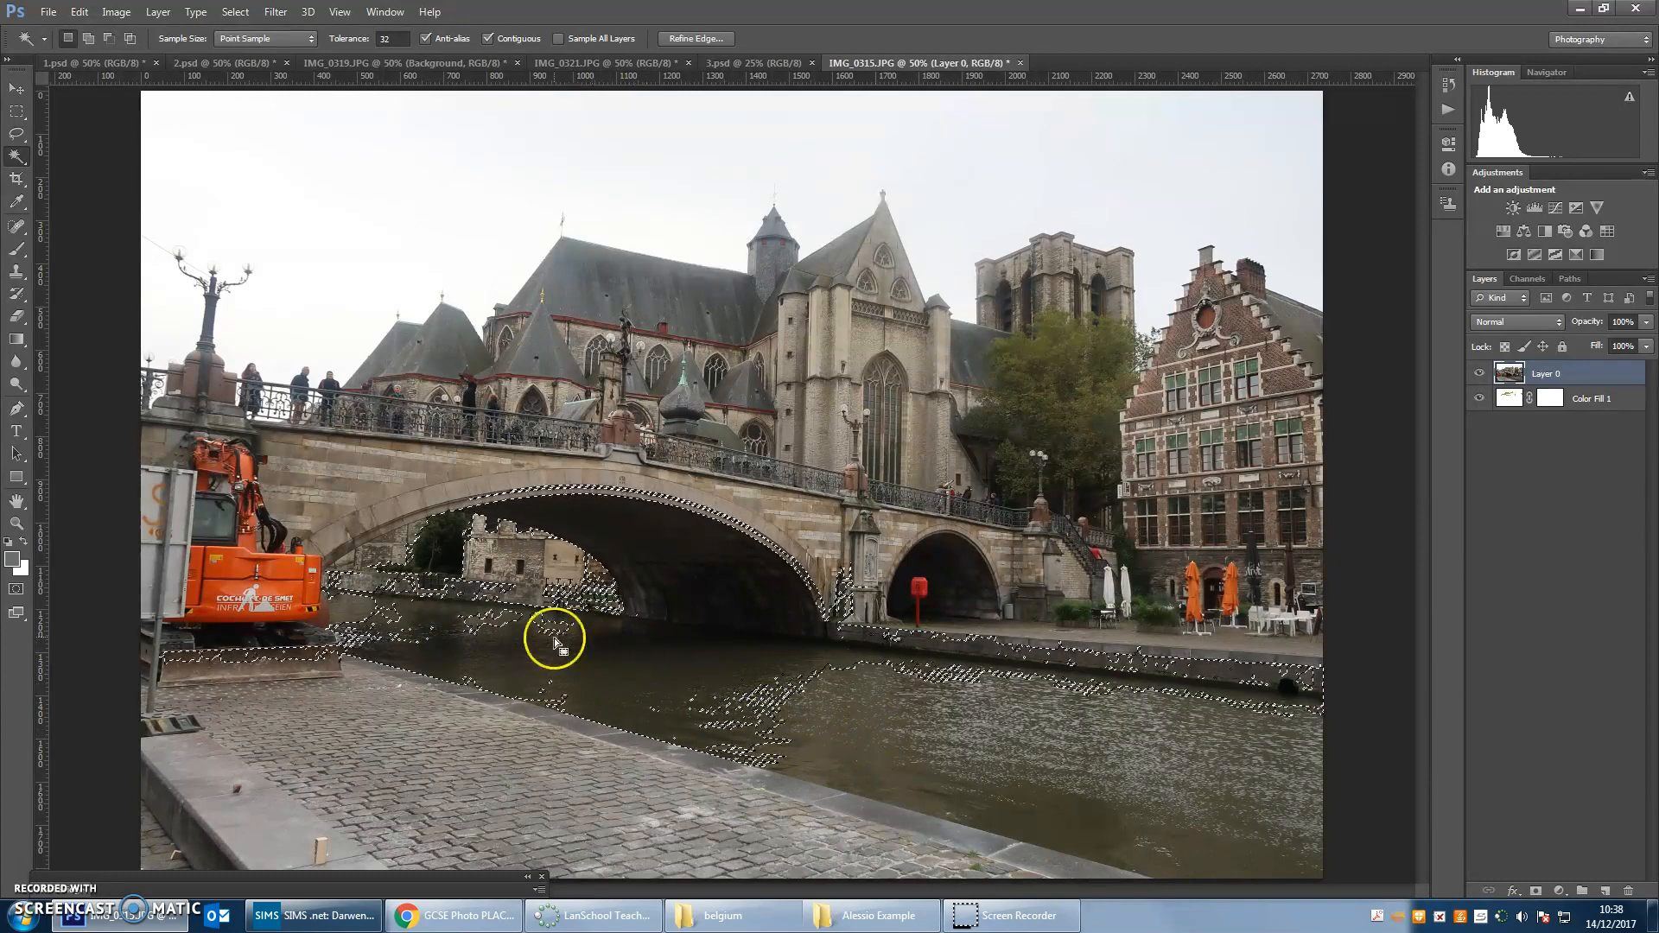
shift+click(1046, 778)
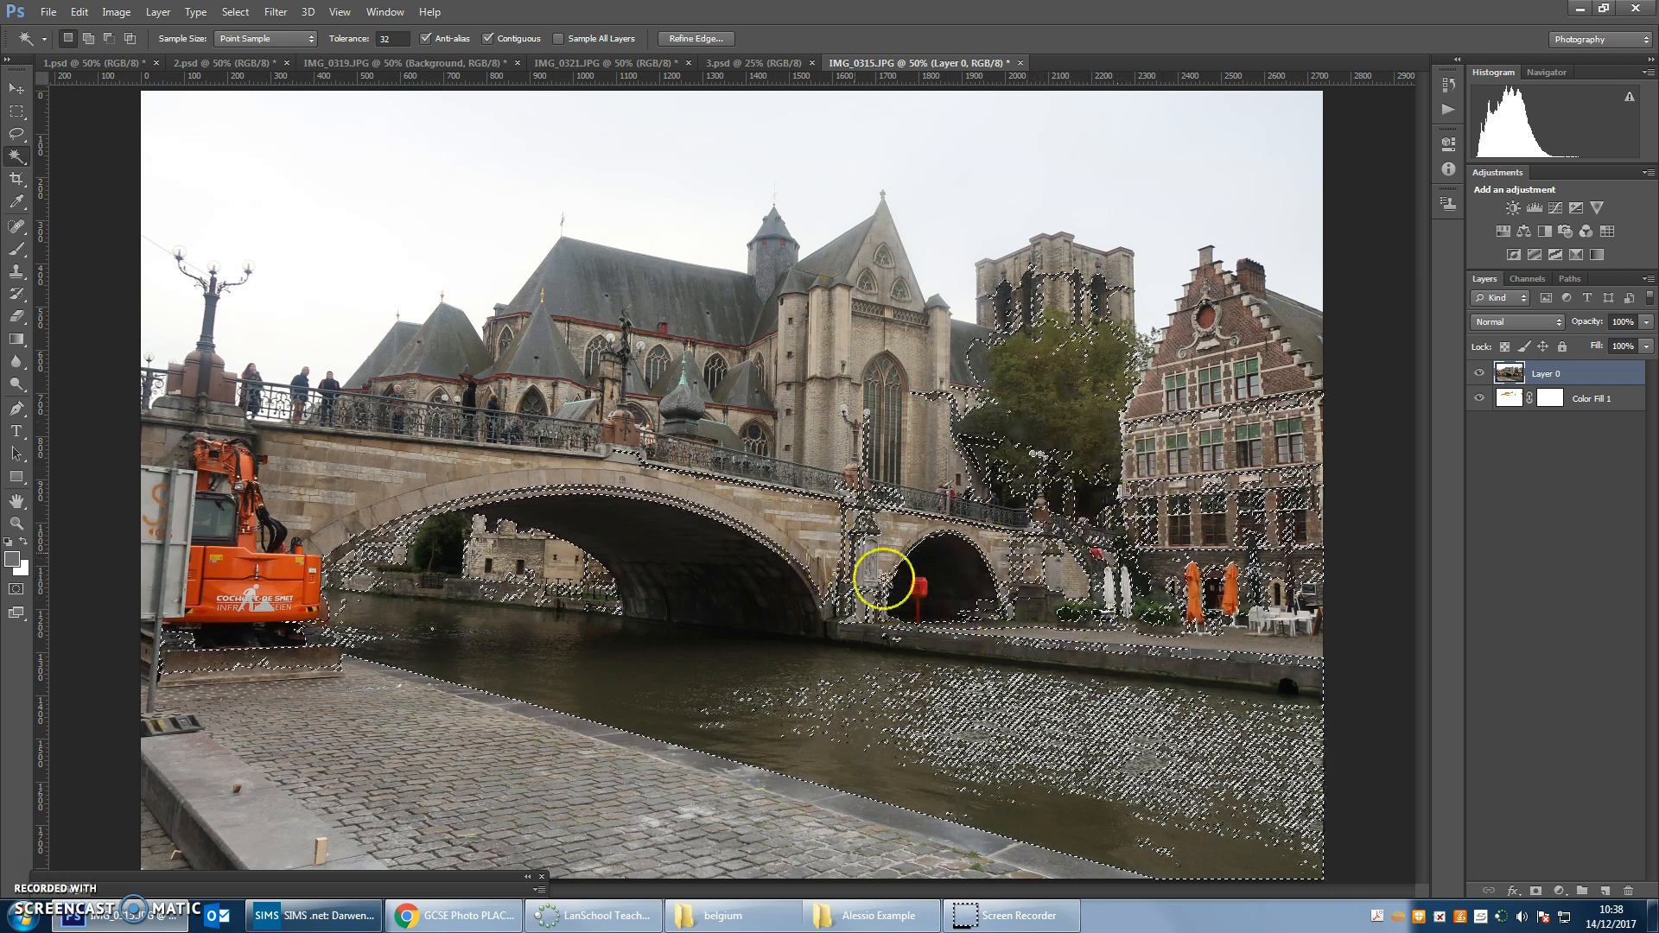
click(229, 17)
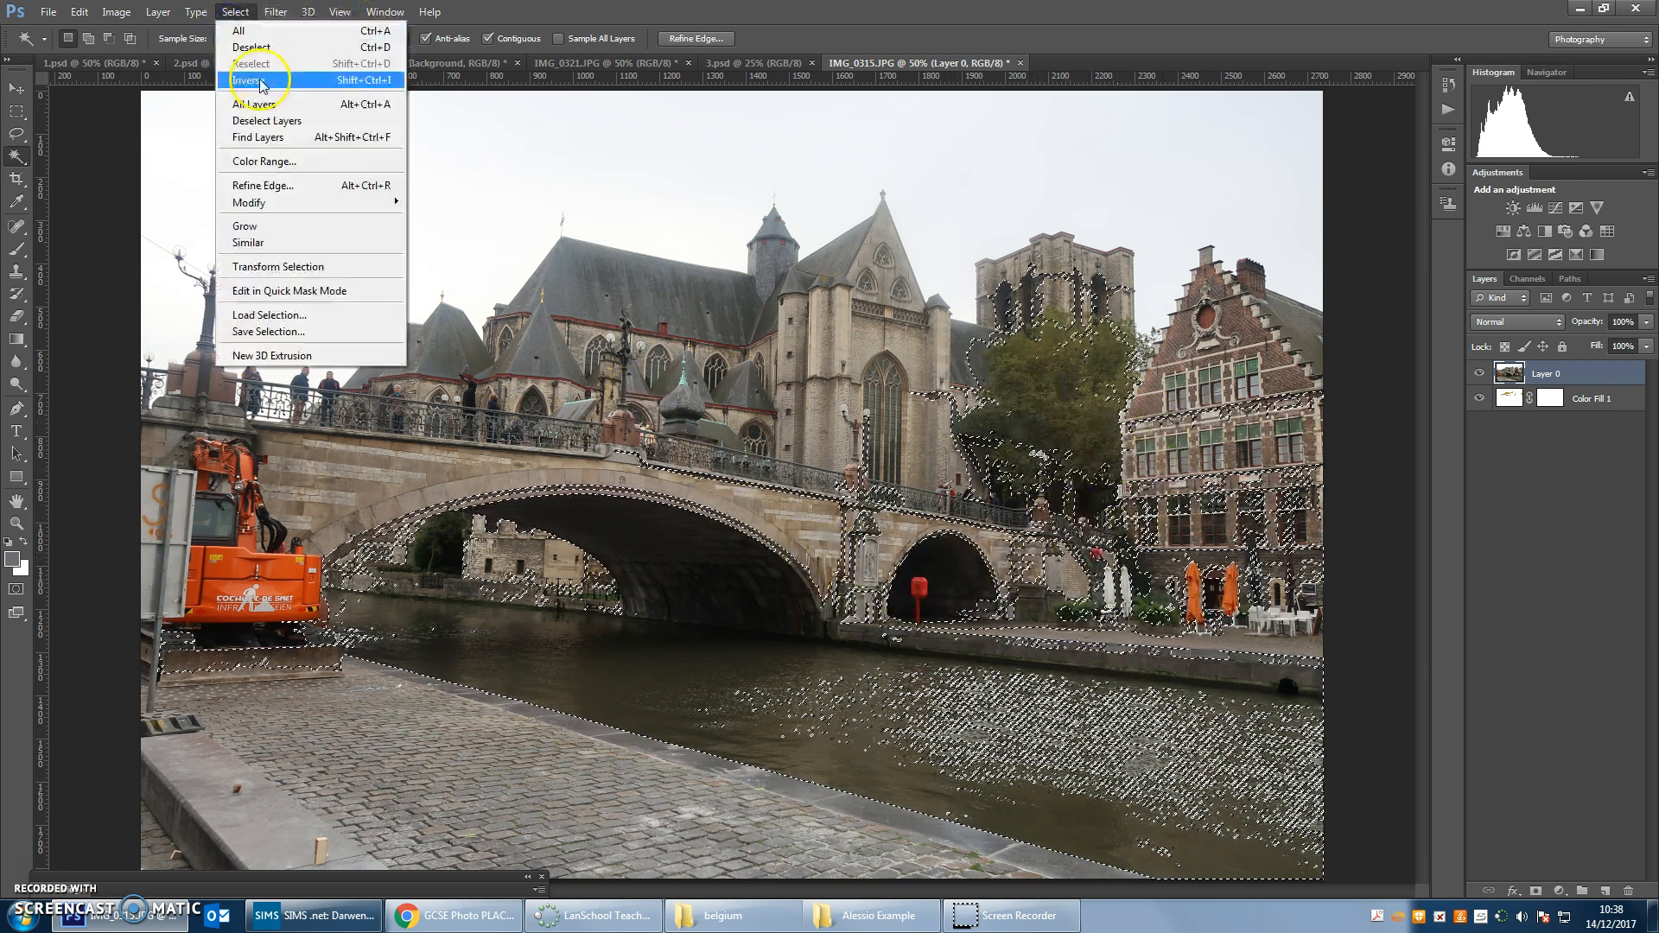
click(316, 63)
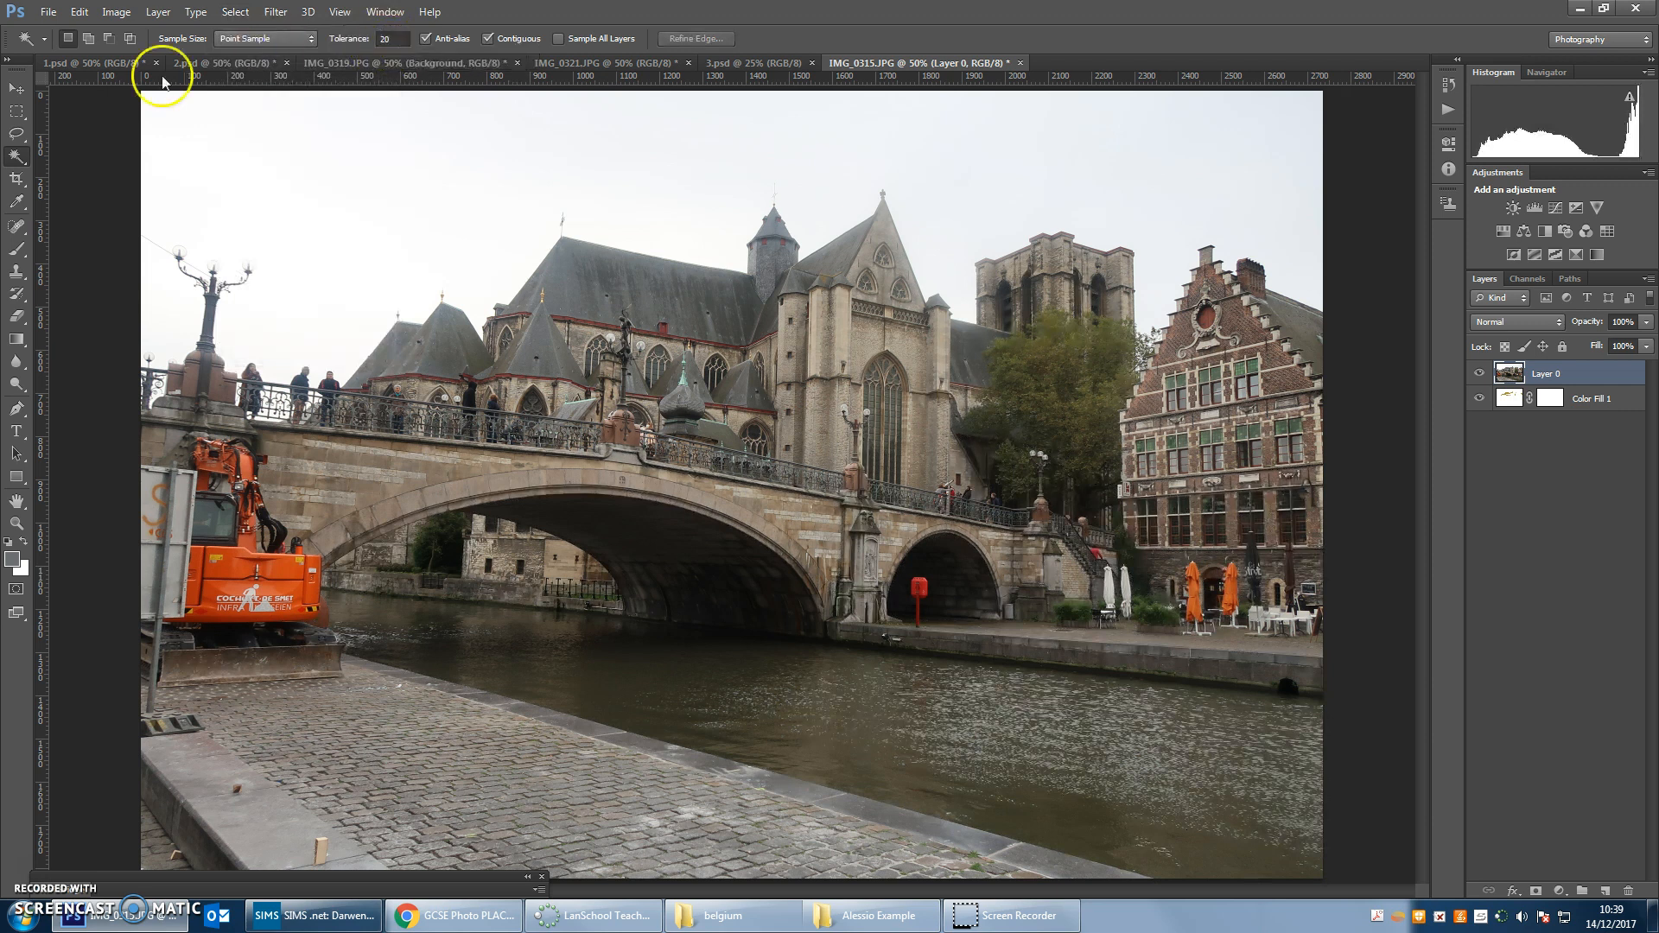
Select the river and dark bridge arch with the Magic Wand at tolerance 20, then hide Layer 0 and activate Color Fill 1.
click(519, 581)
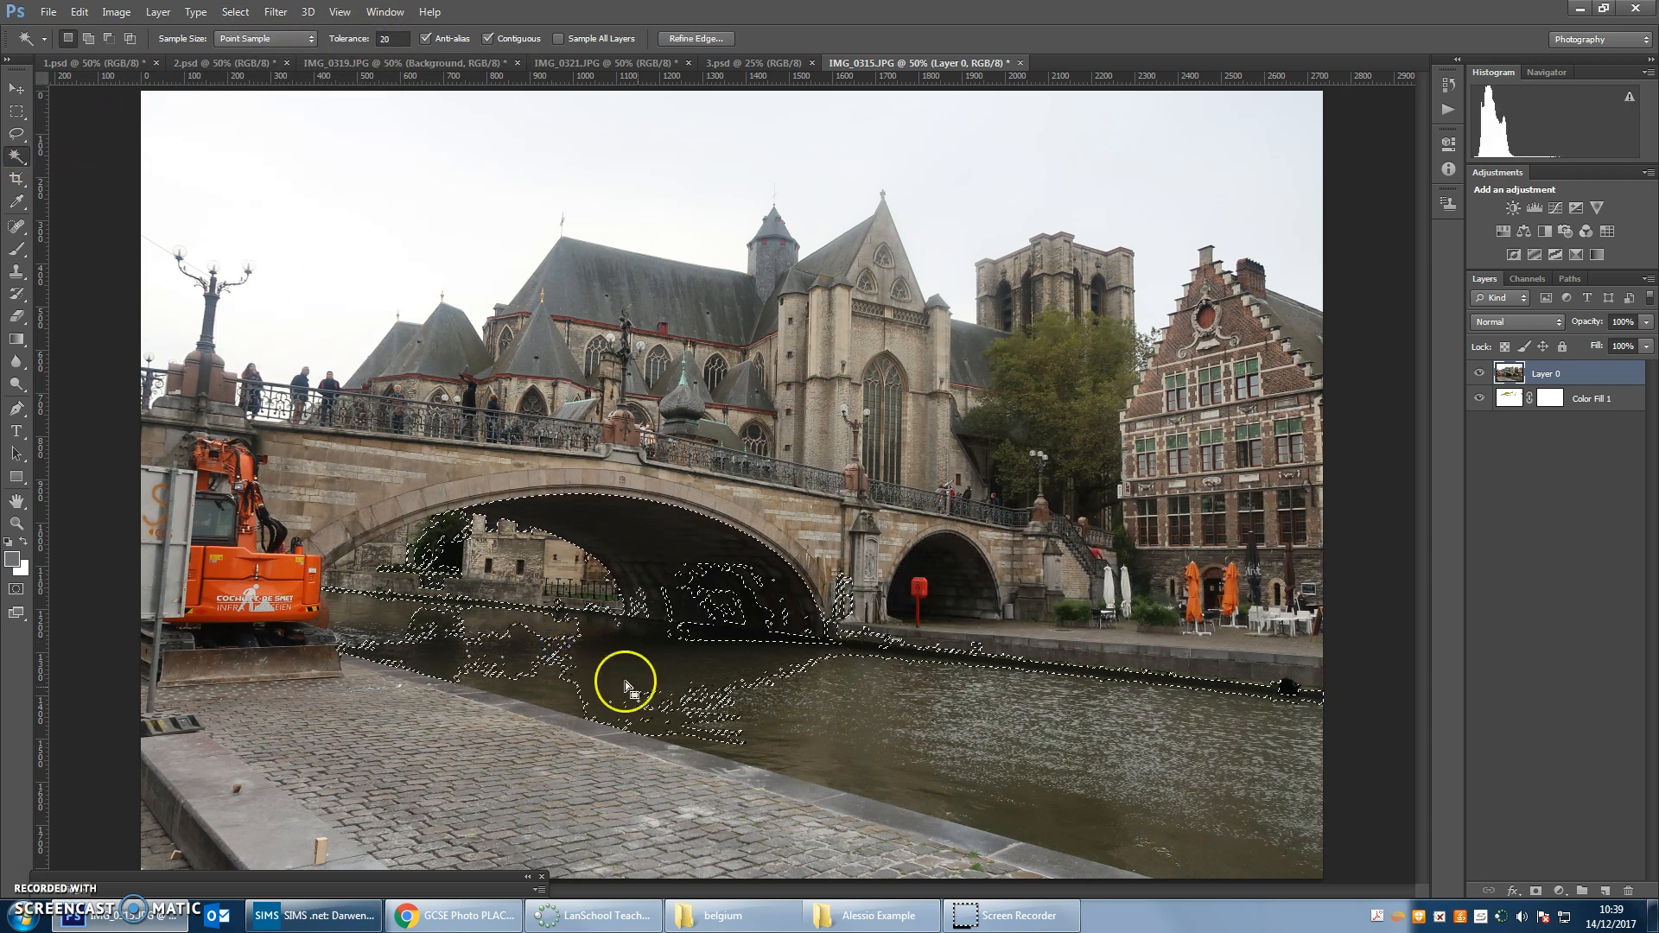
shift+click(842, 730)
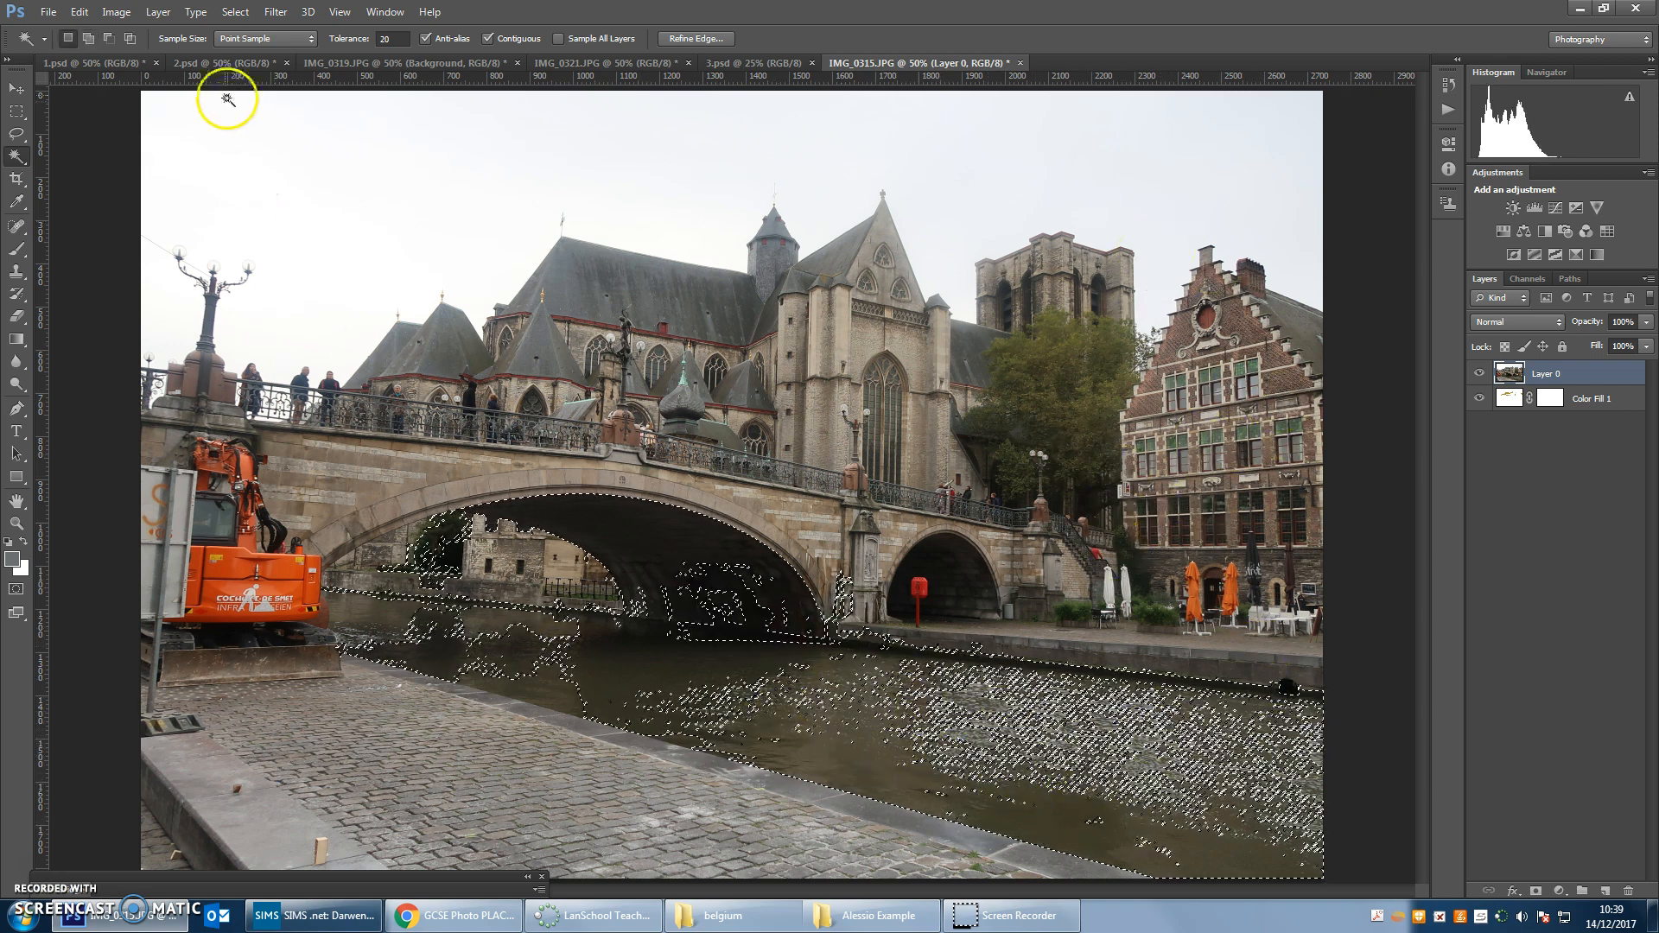
click(1481, 375)
click(1618, 404)
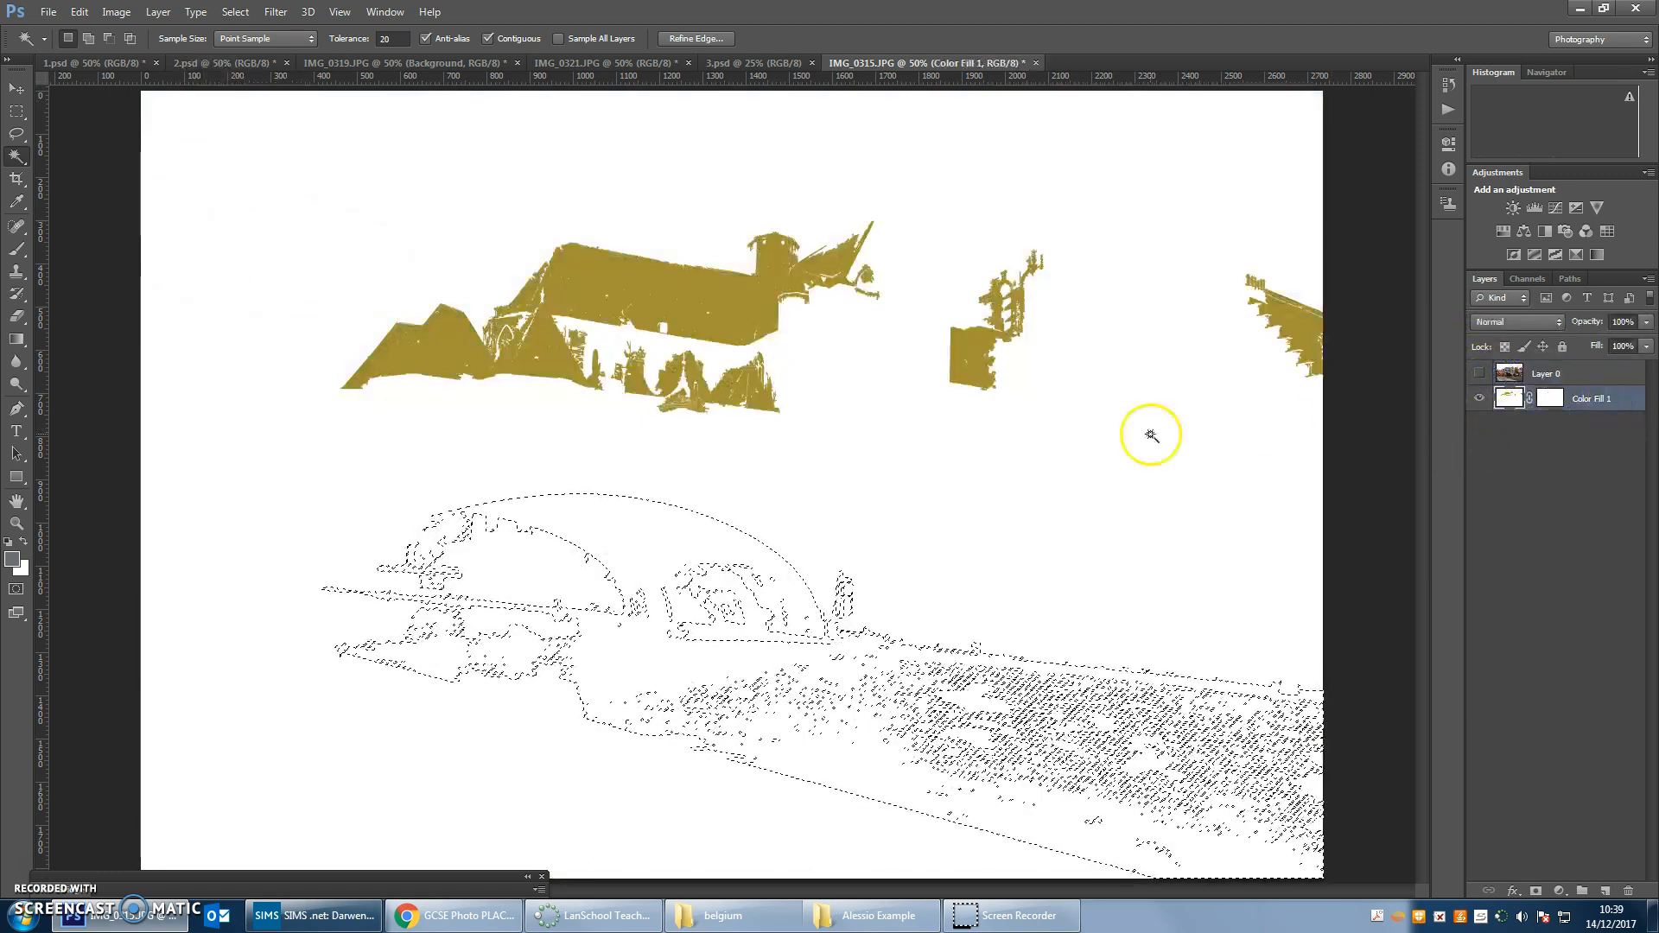
Fill the selected river and arch shapes on Color Fill 1 with the light blue color a8d2ec.
click(83, 12)
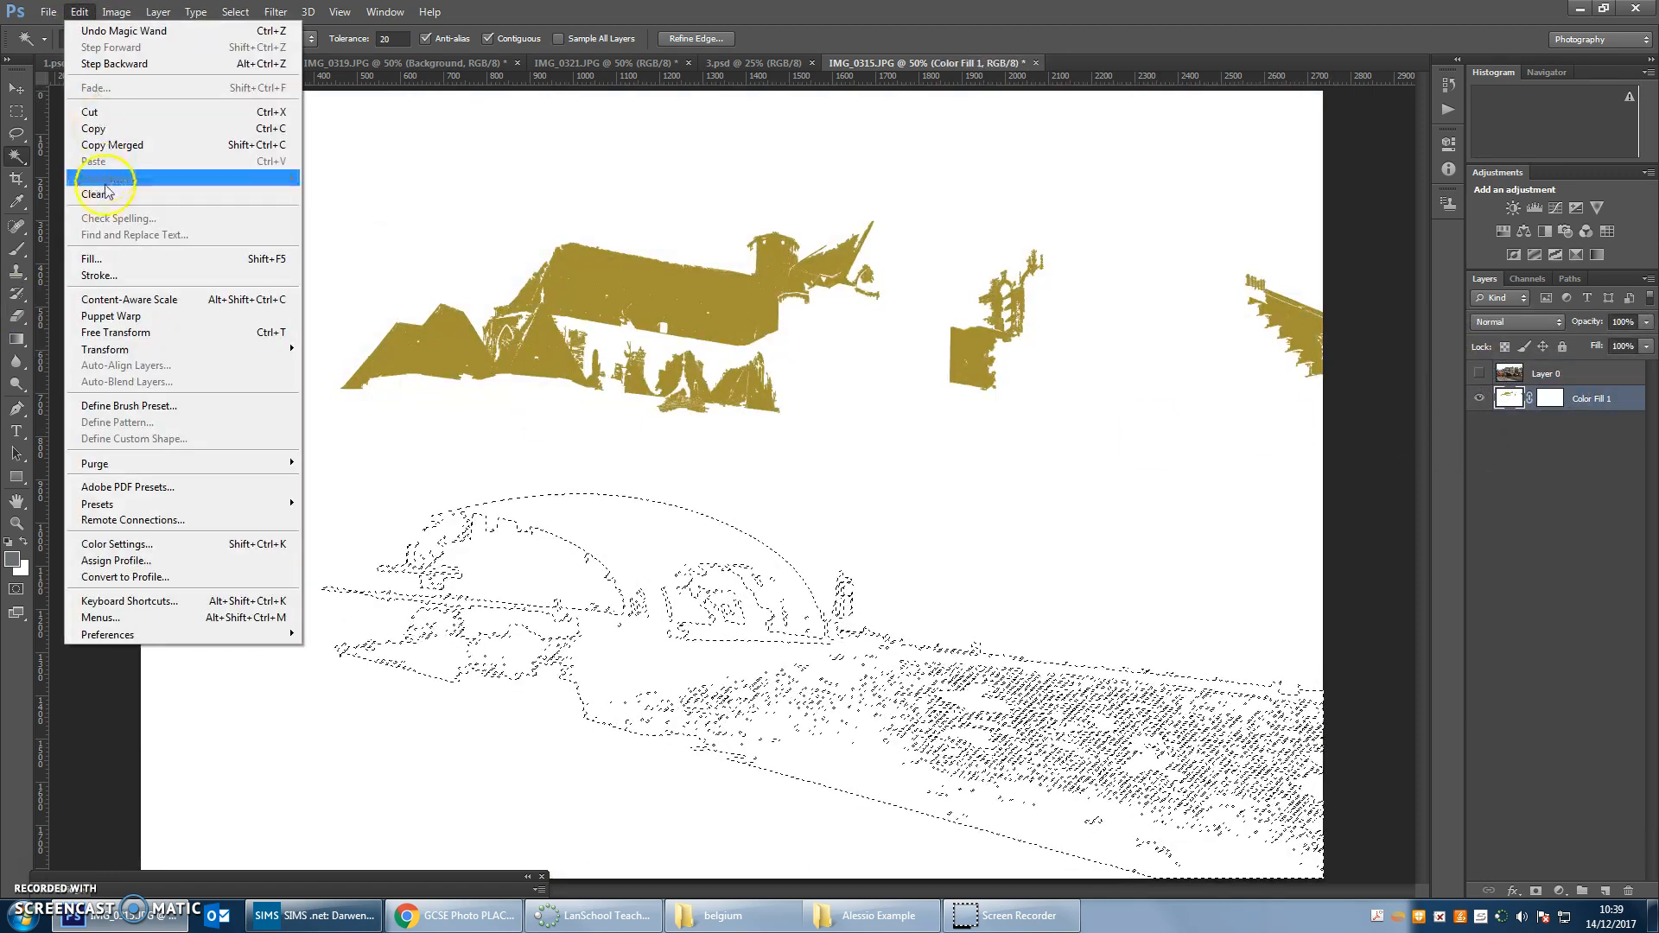
click(126, 256)
click(782, 285)
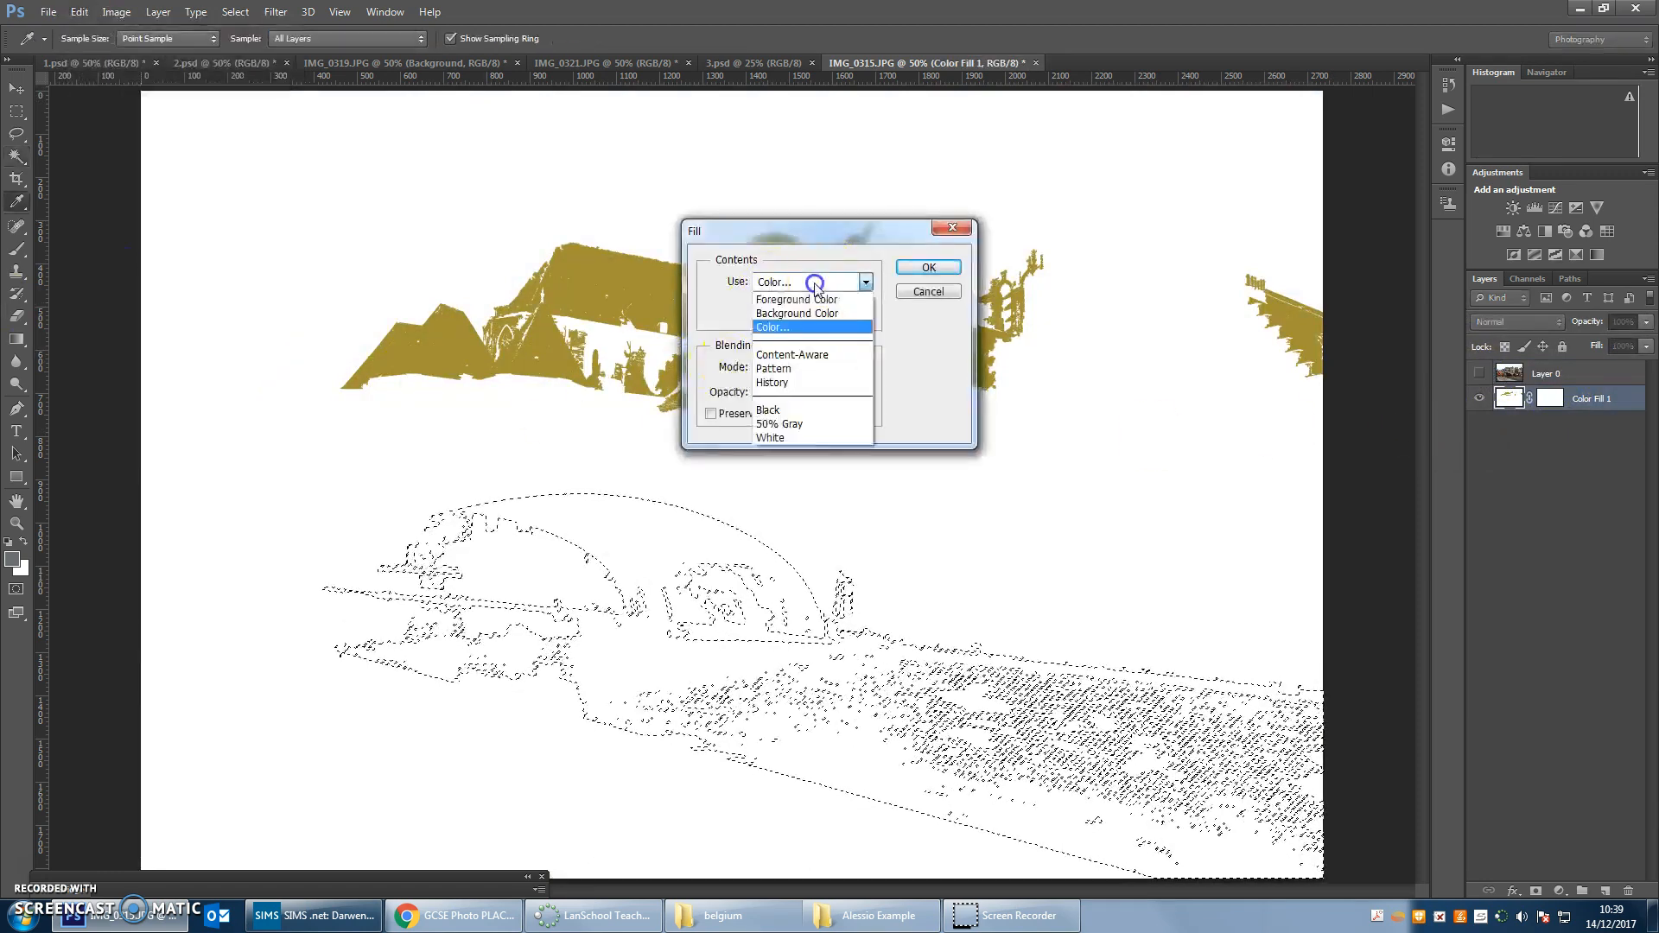
click(791, 324)
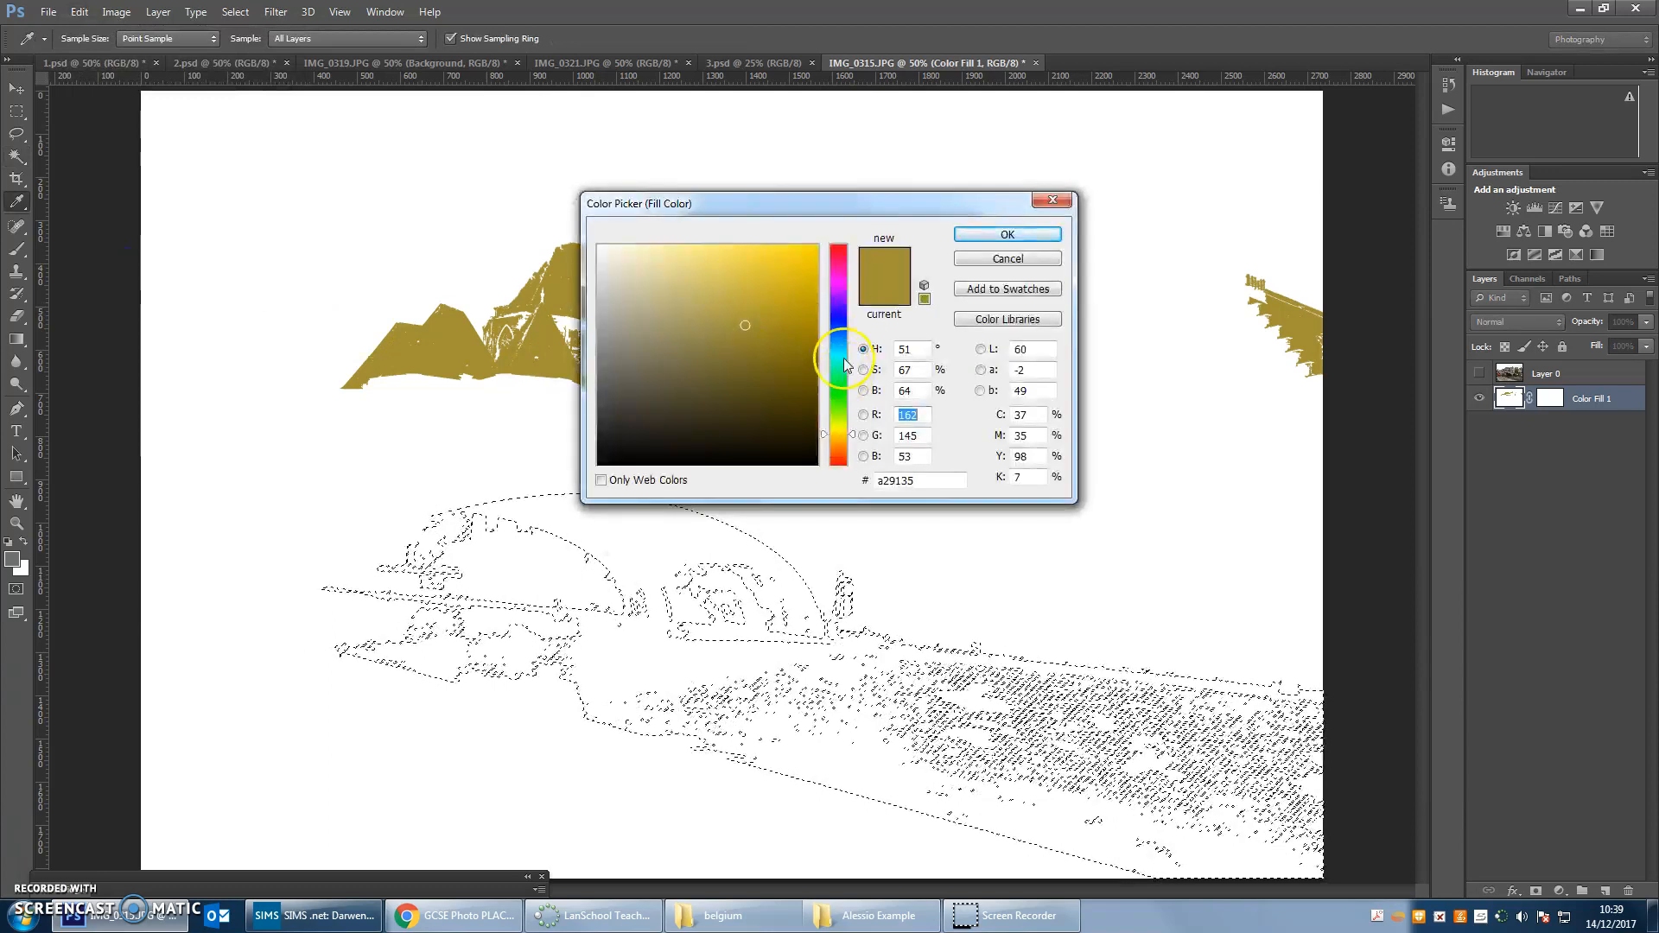
drag(844, 359, 844, 342)
mouse_move(685, 281)
mouse_down()
mouse_move(670, 252)
mouse_move(678, 267)
mouse_move(661, 261)
mouse_up()
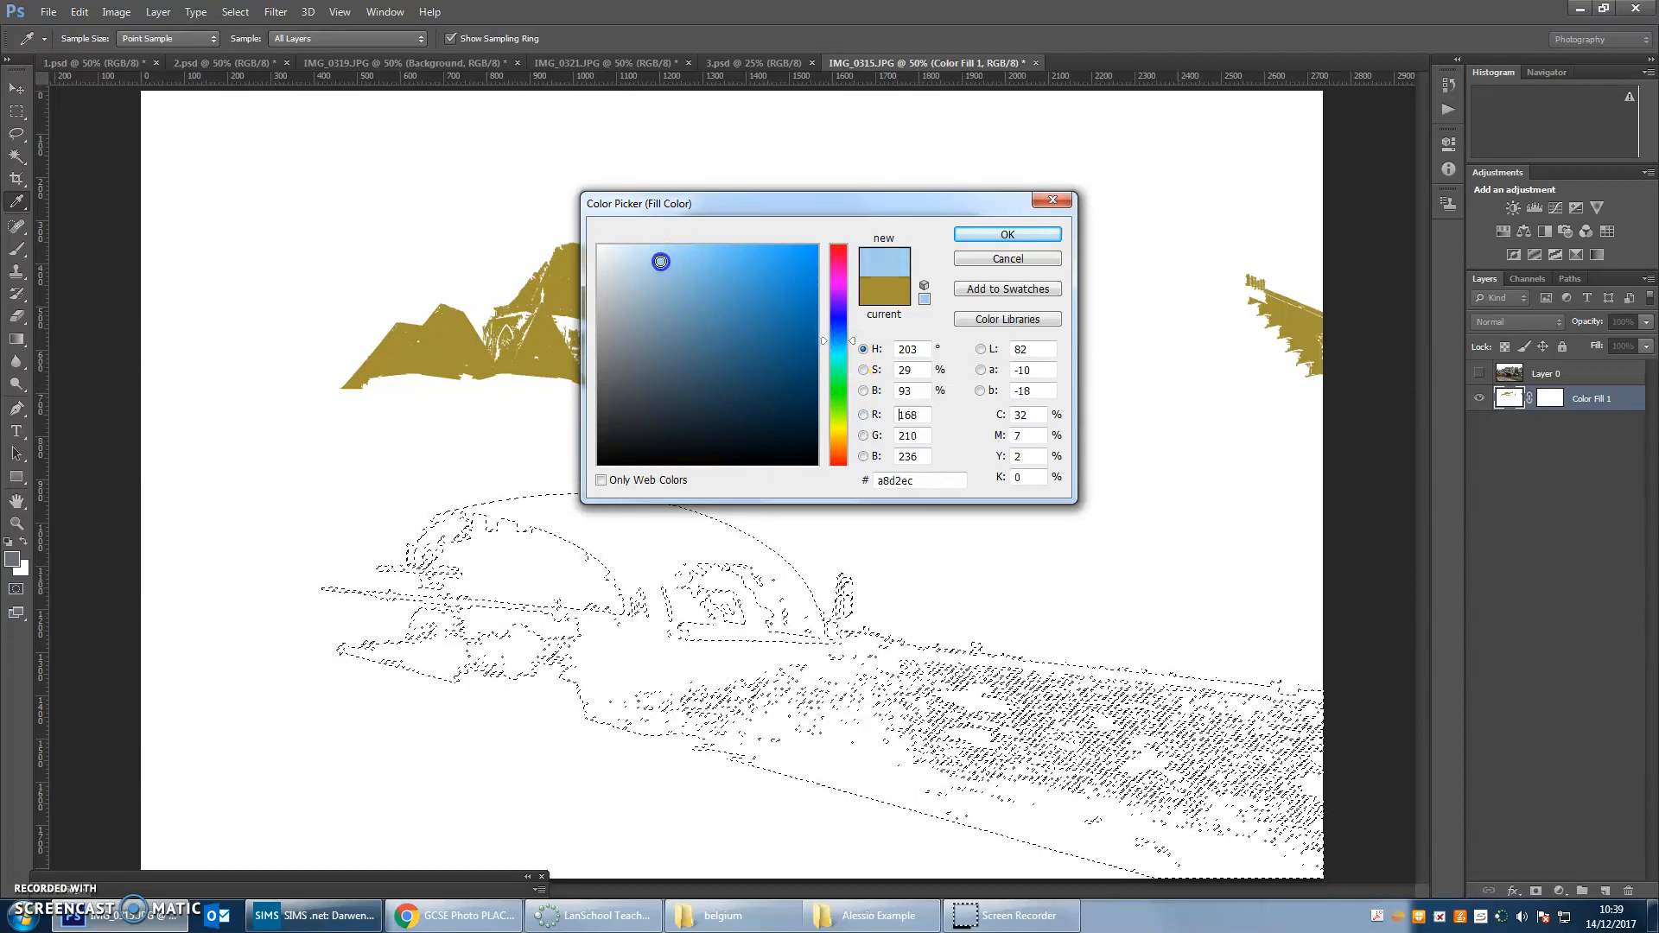
click(982, 241)
click(934, 267)
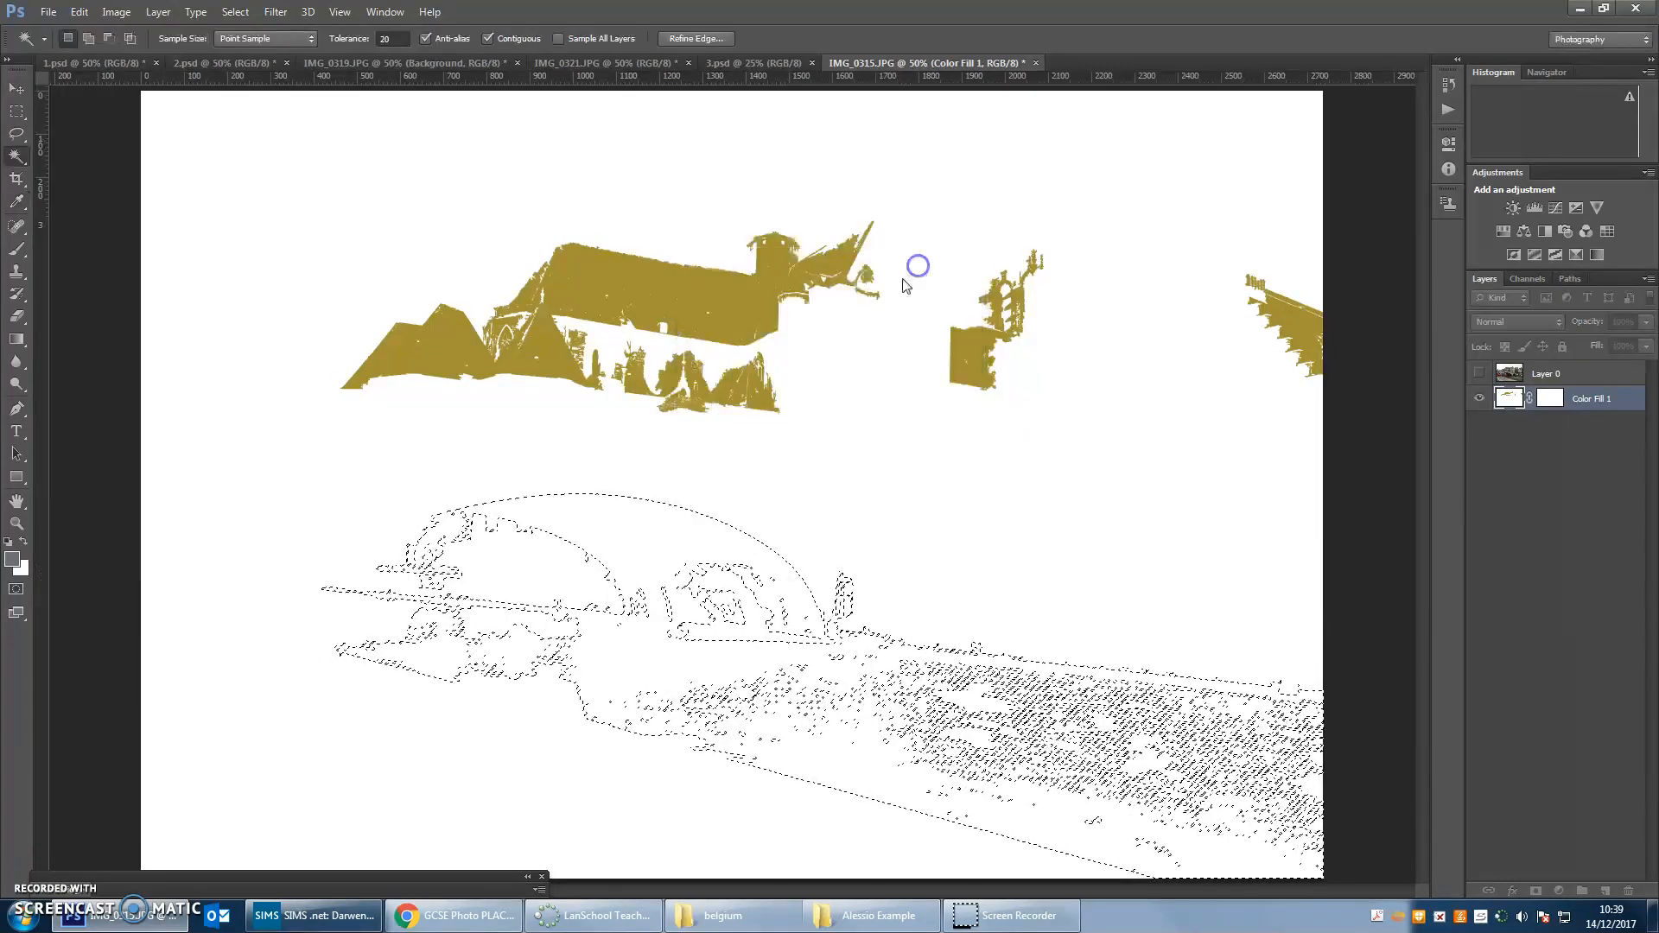
key(w)
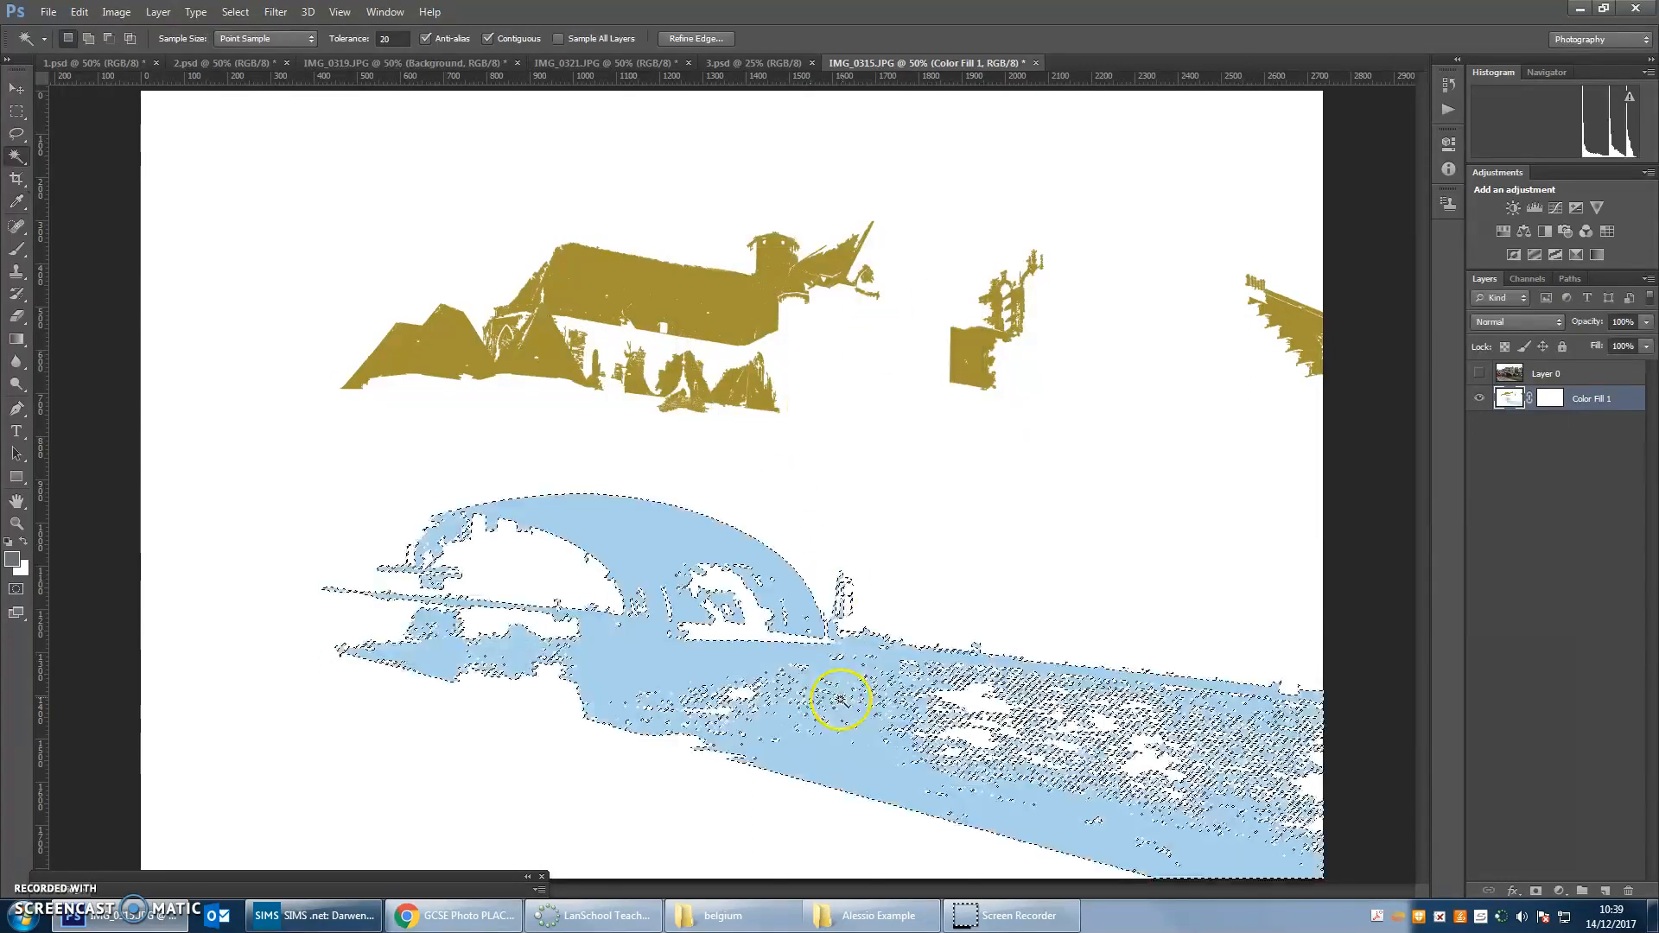
Clear the river selection and return to the photo by making Layer 0 visible and active.
click(235, 12)
click(252, 48)
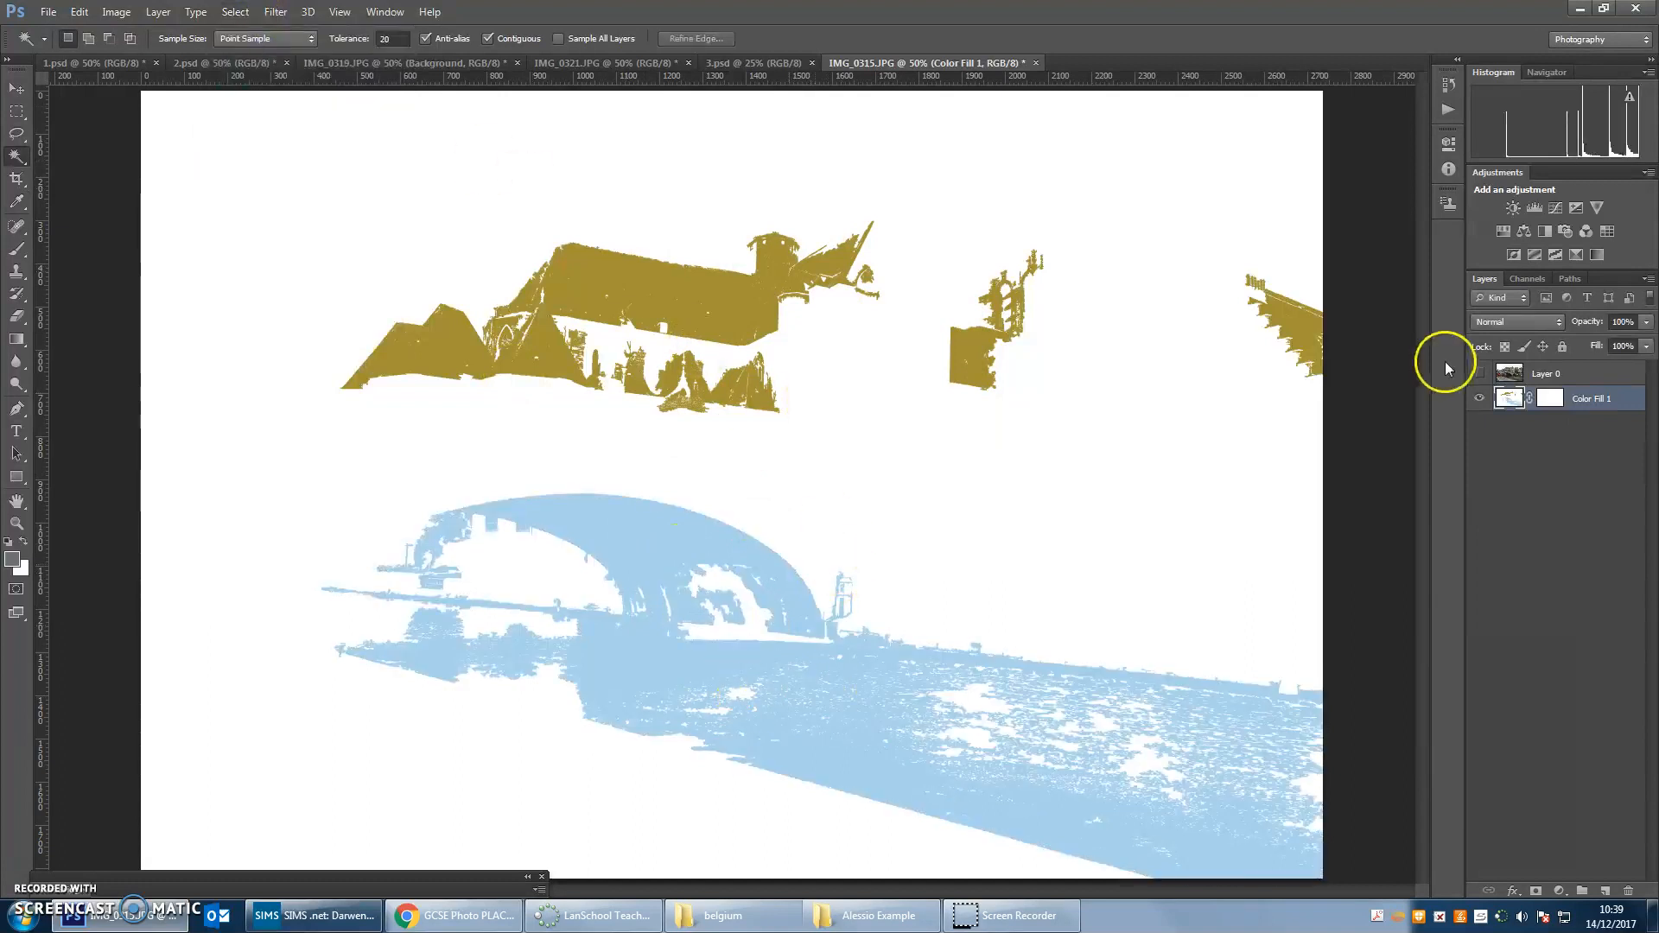
click(1480, 373)
click(1589, 374)
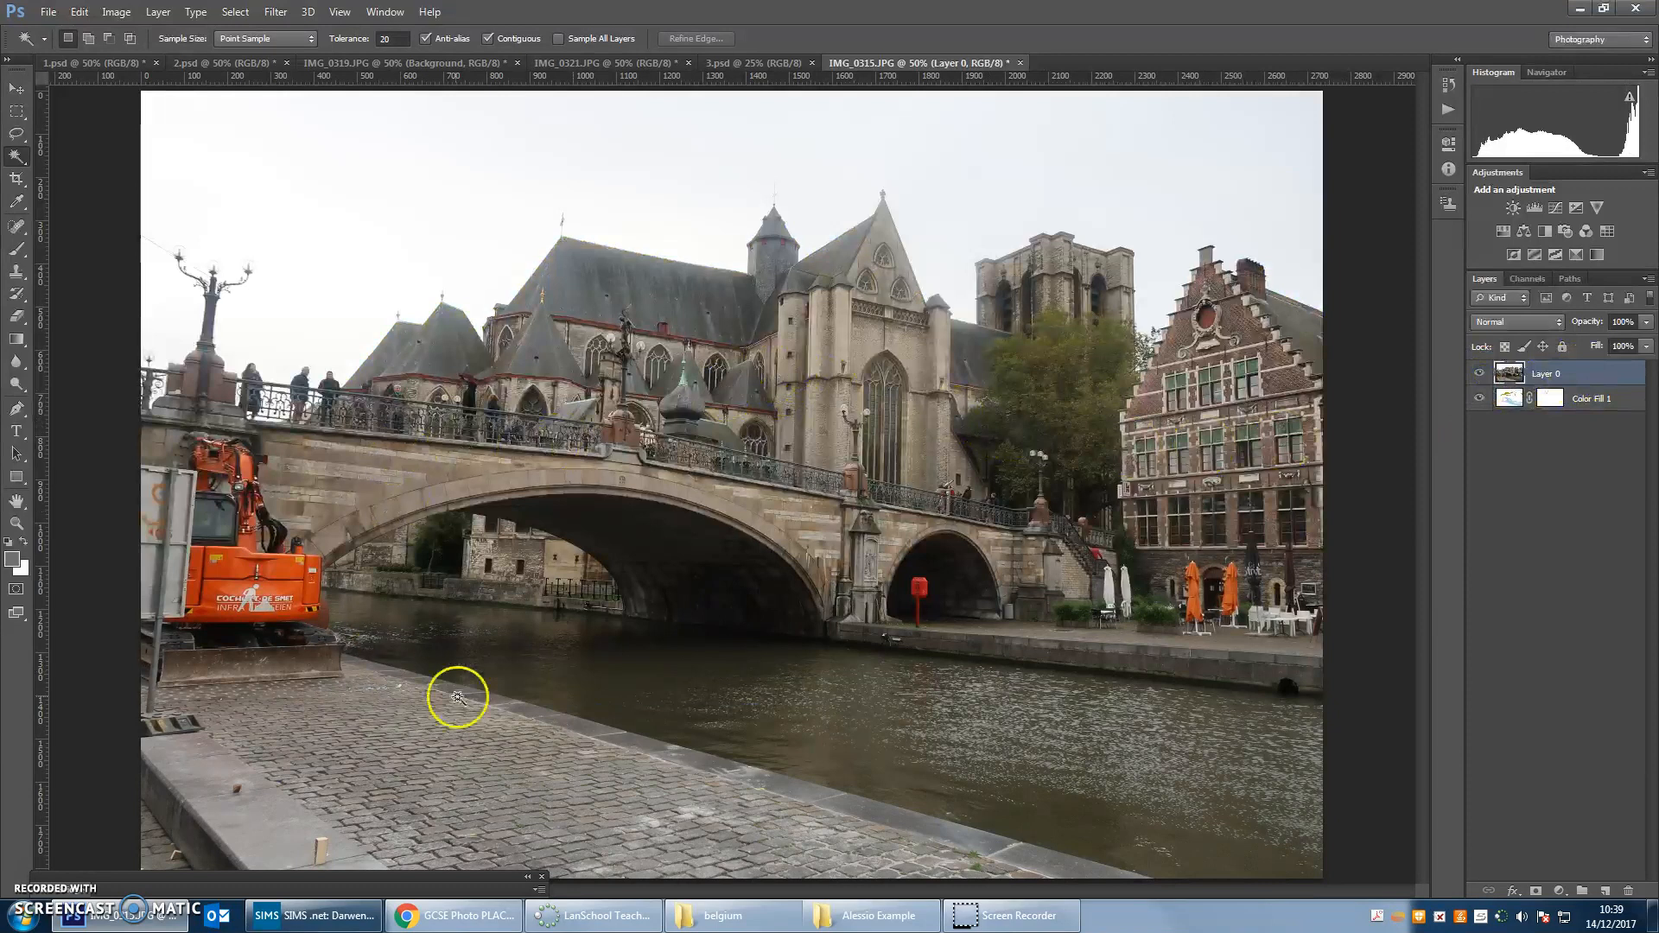
Select the cobbled quay and the far bank's pavement with the Magic Wand at tolerance 30, then hide Layer 0 and activate Color Fill 1.
click(426, 766)
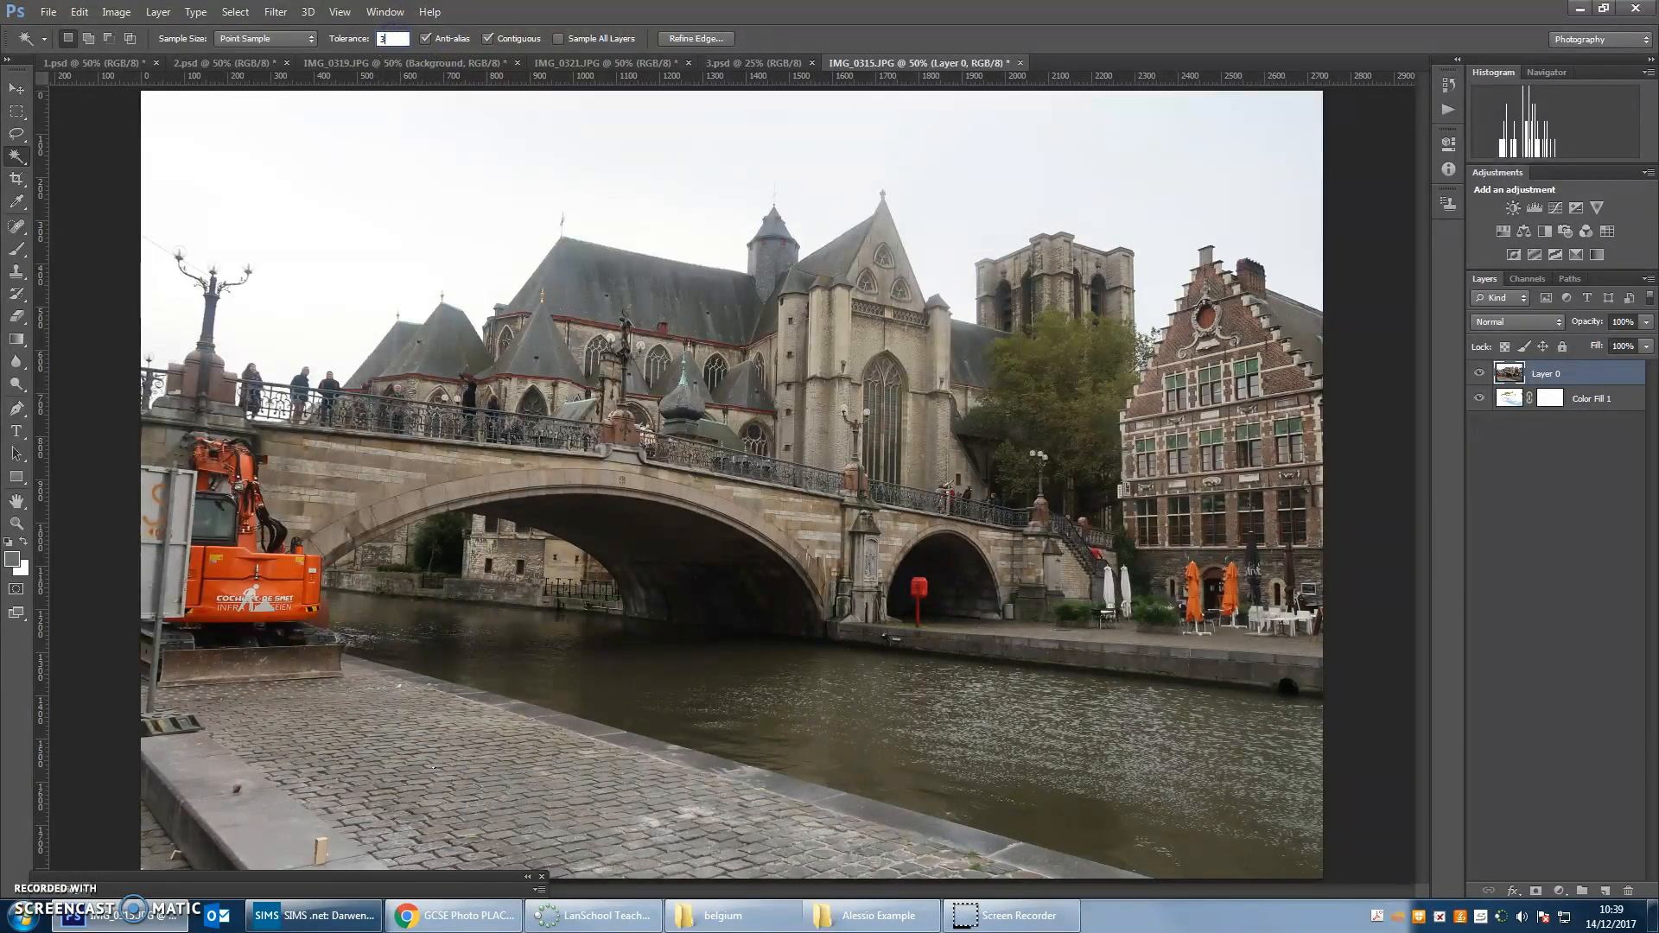
click(414, 799)
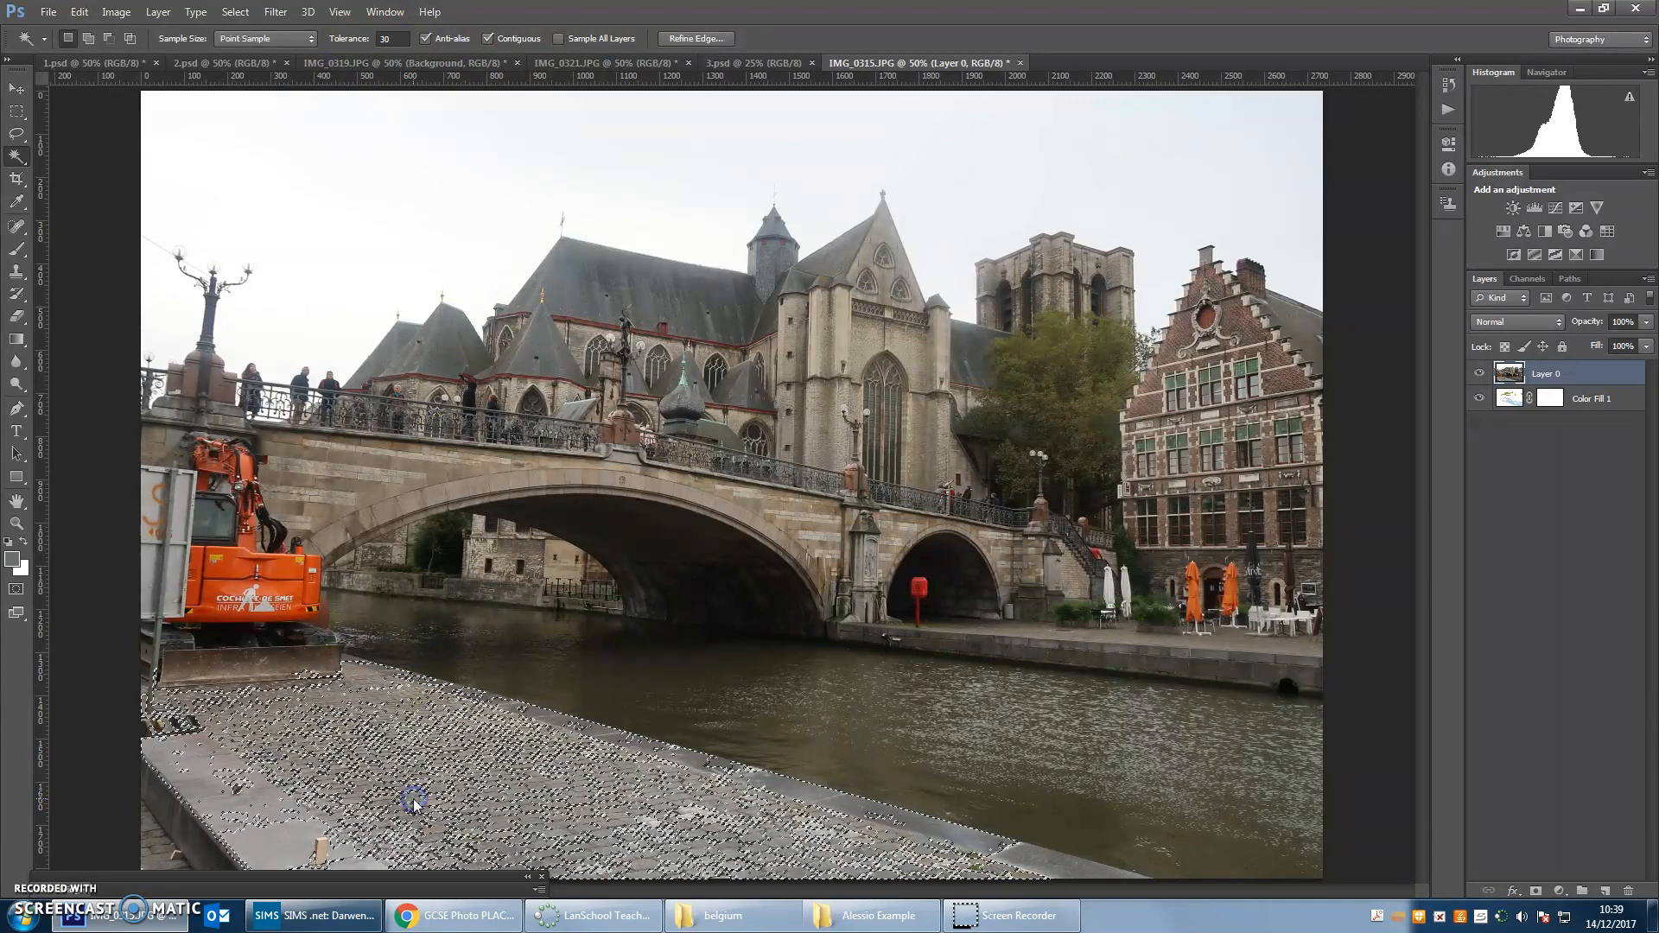
shift+click(1030, 633)
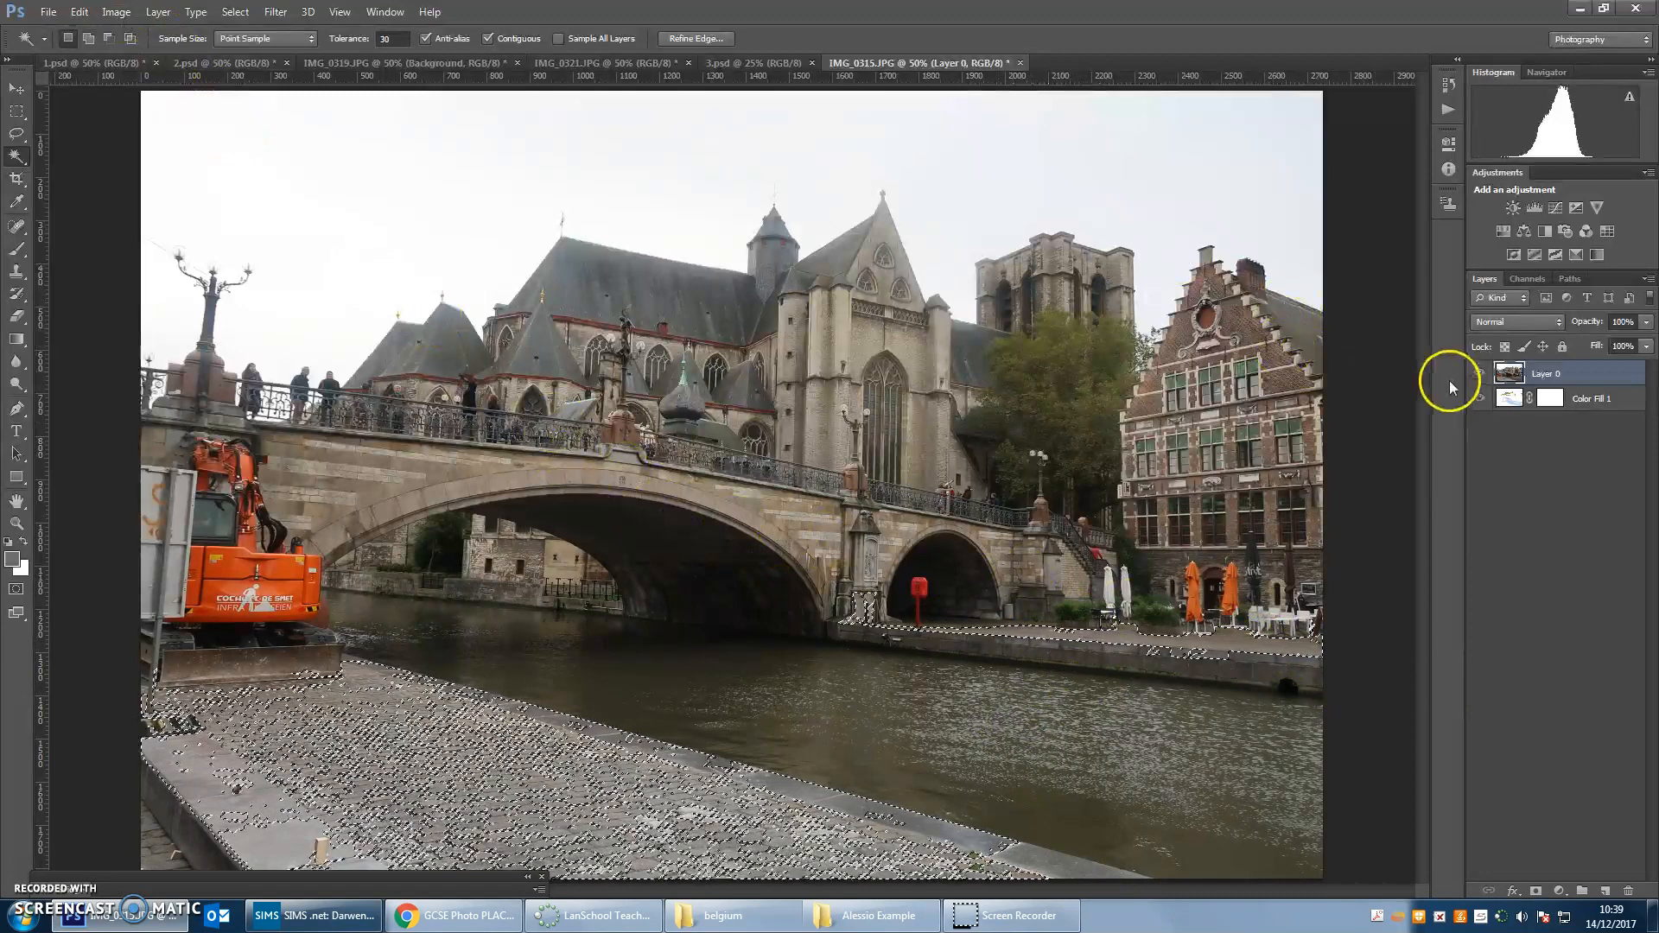
click(1477, 373)
click(1631, 404)
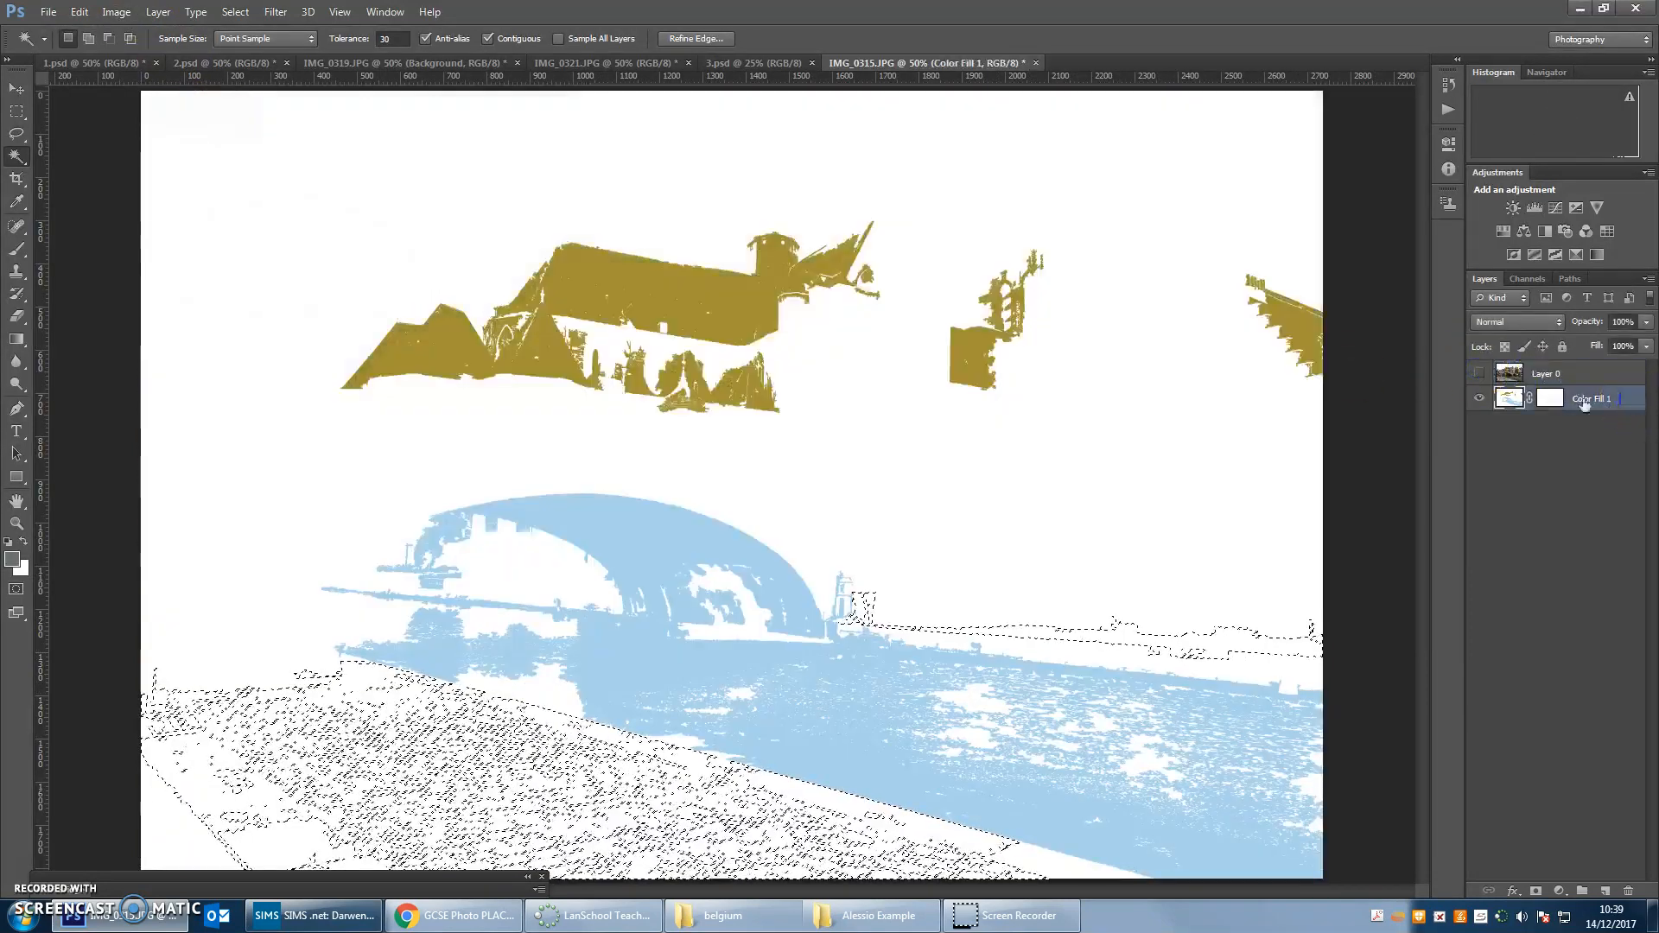
Fill the selected quay and far-bank pavement on Color Fill 1 with the dark brown color 6a5126.
click(79, 11)
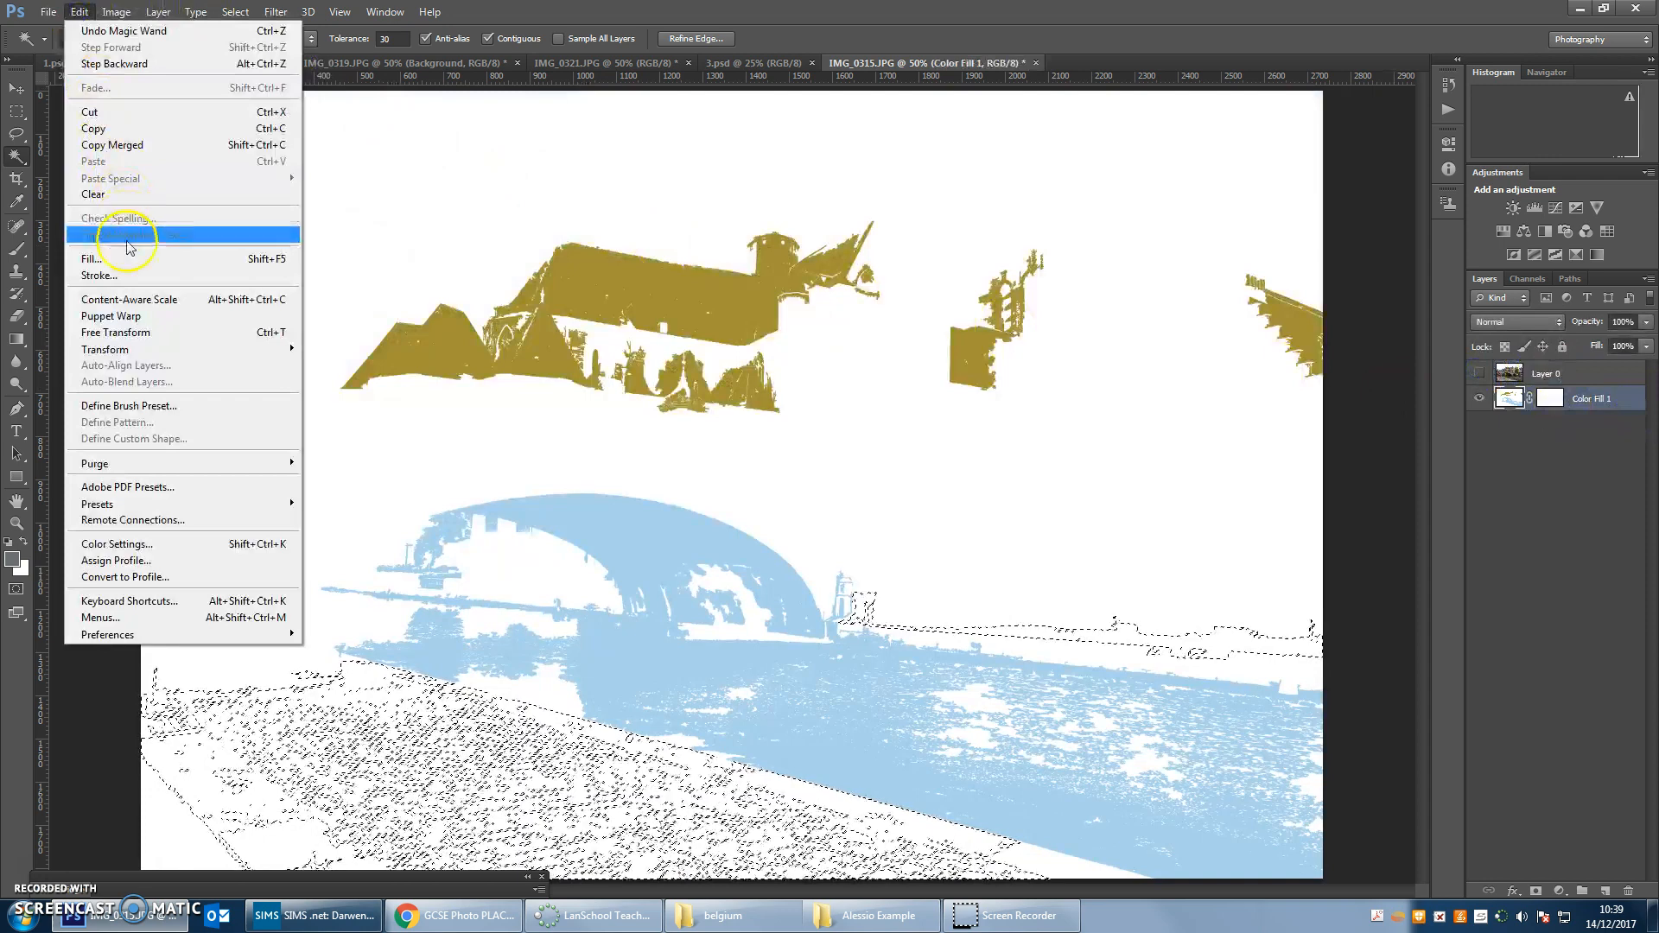
click(91, 258)
click(794, 285)
click(812, 335)
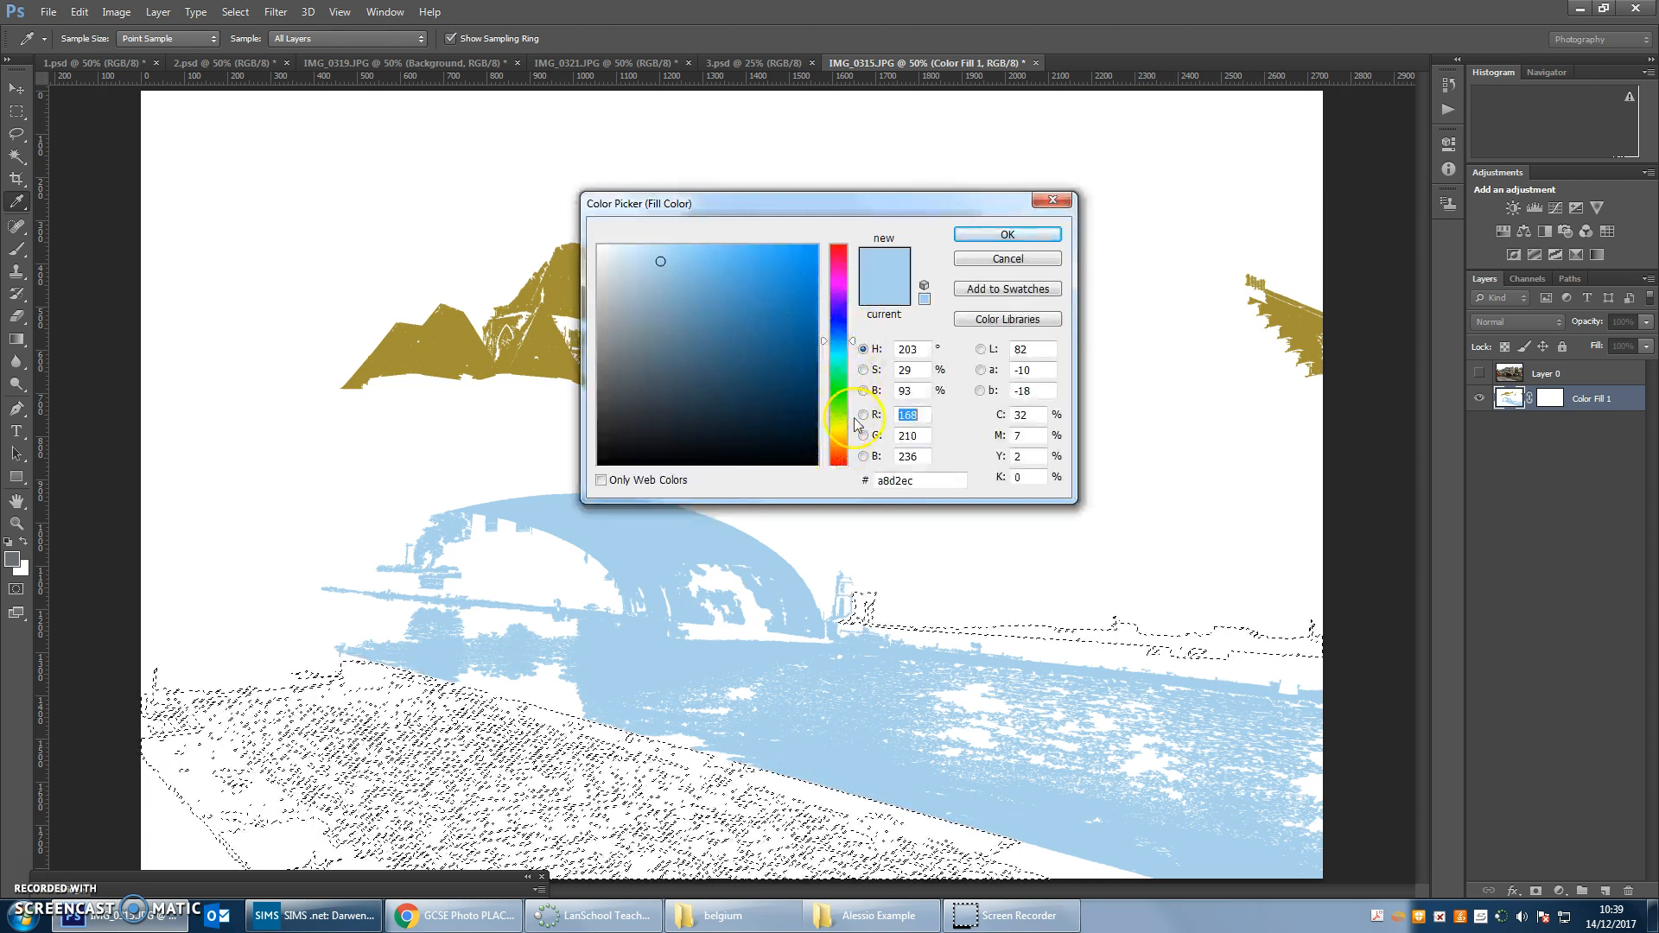
click(843, 427)
drag(844, 425, 847, 428)
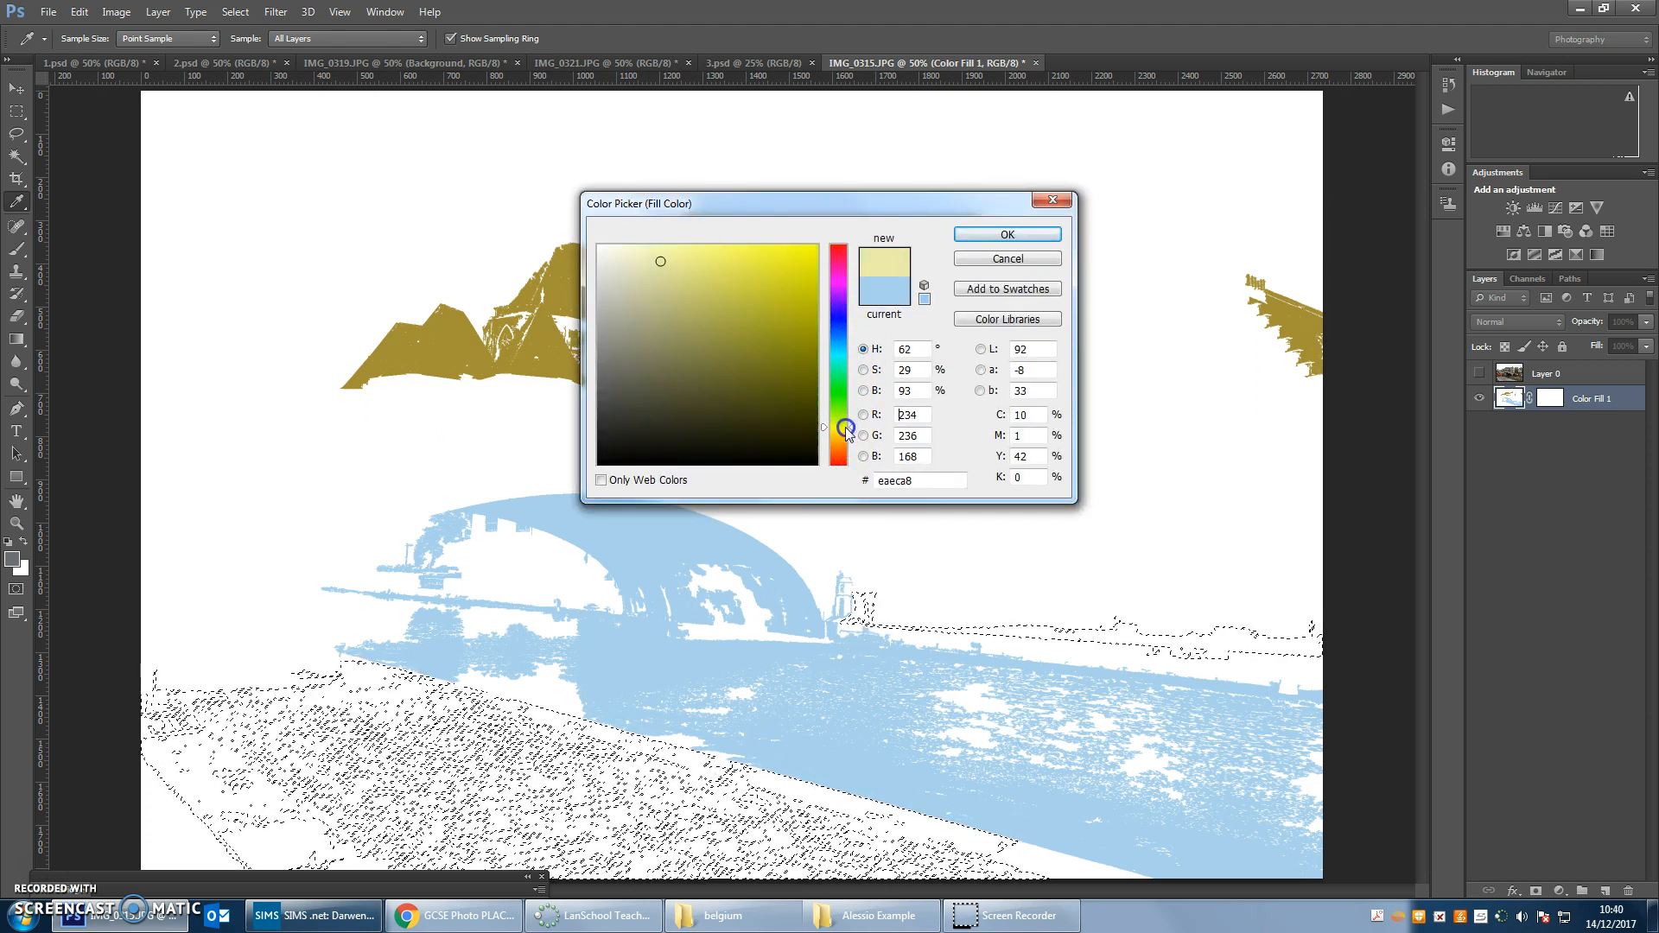
click(749, 361)
drag(725, 353, 675, 332)
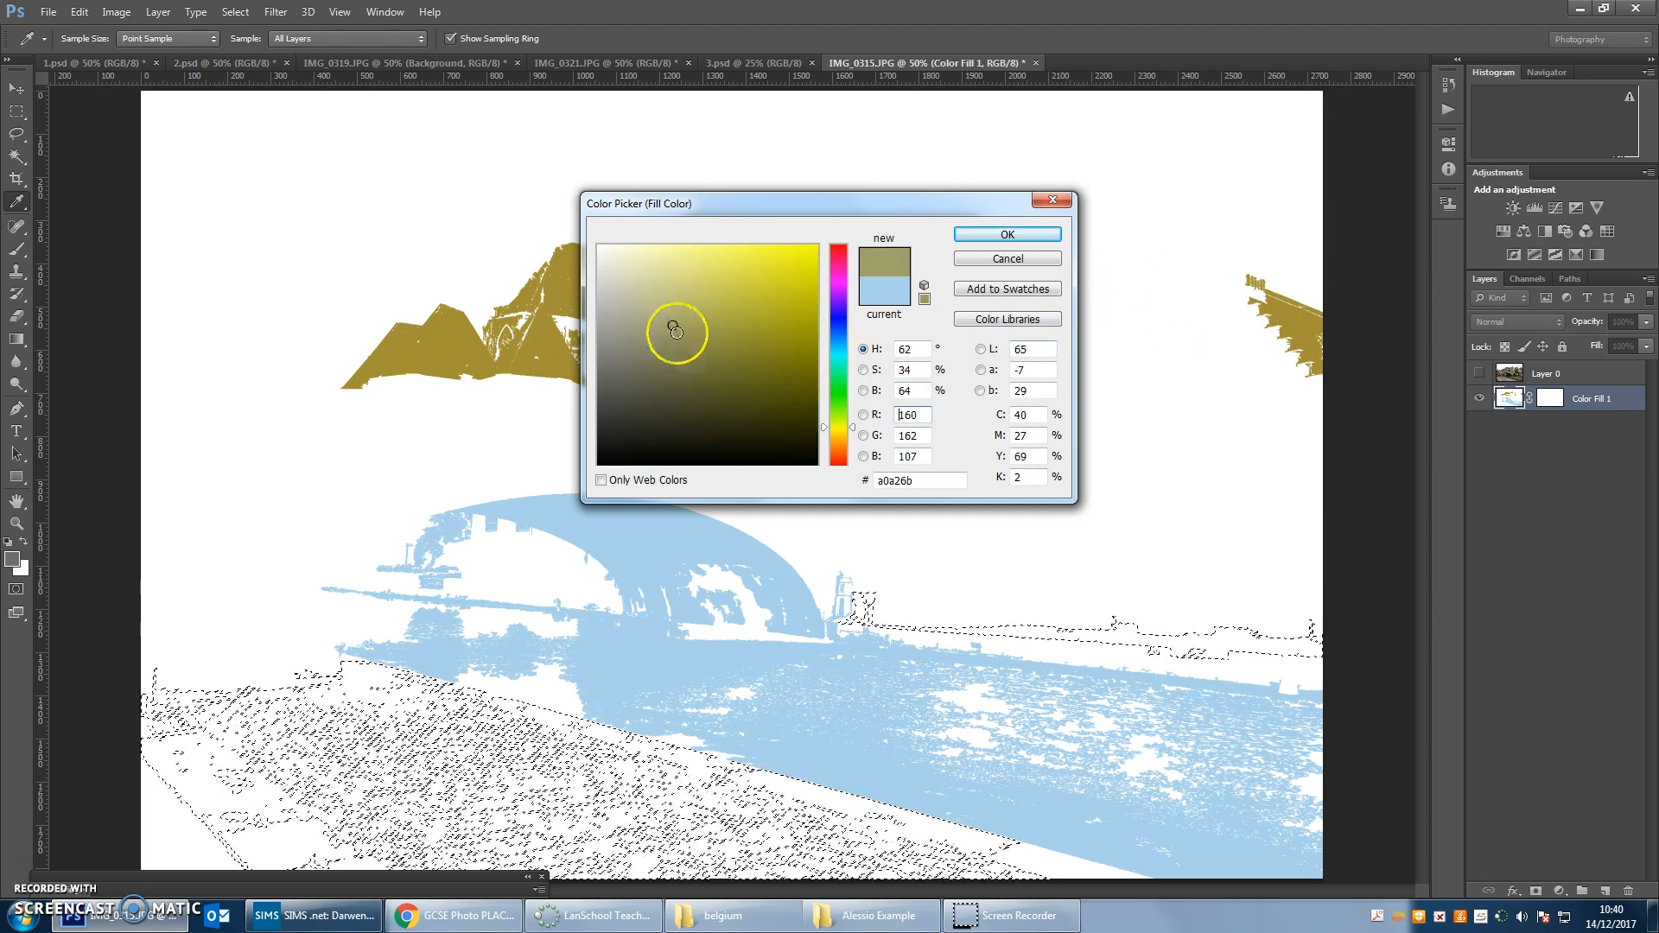
drag(673, 326, 649, 299)
click(836, 443)
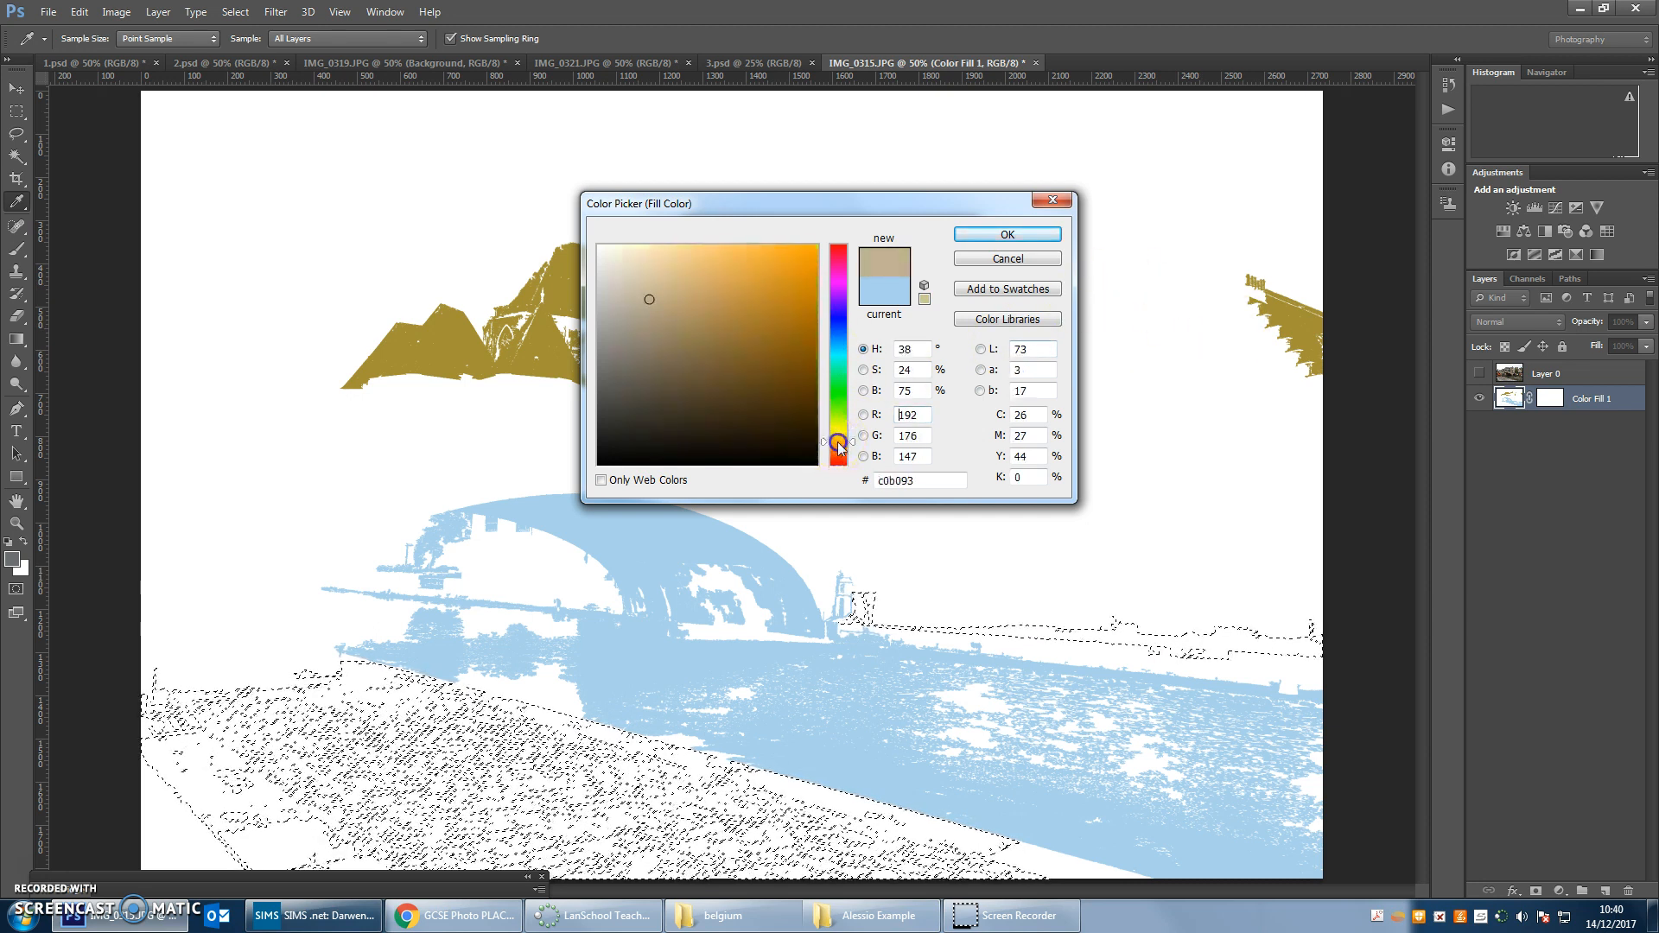
click(723, 337)
drag(711, 349, 744, 367)
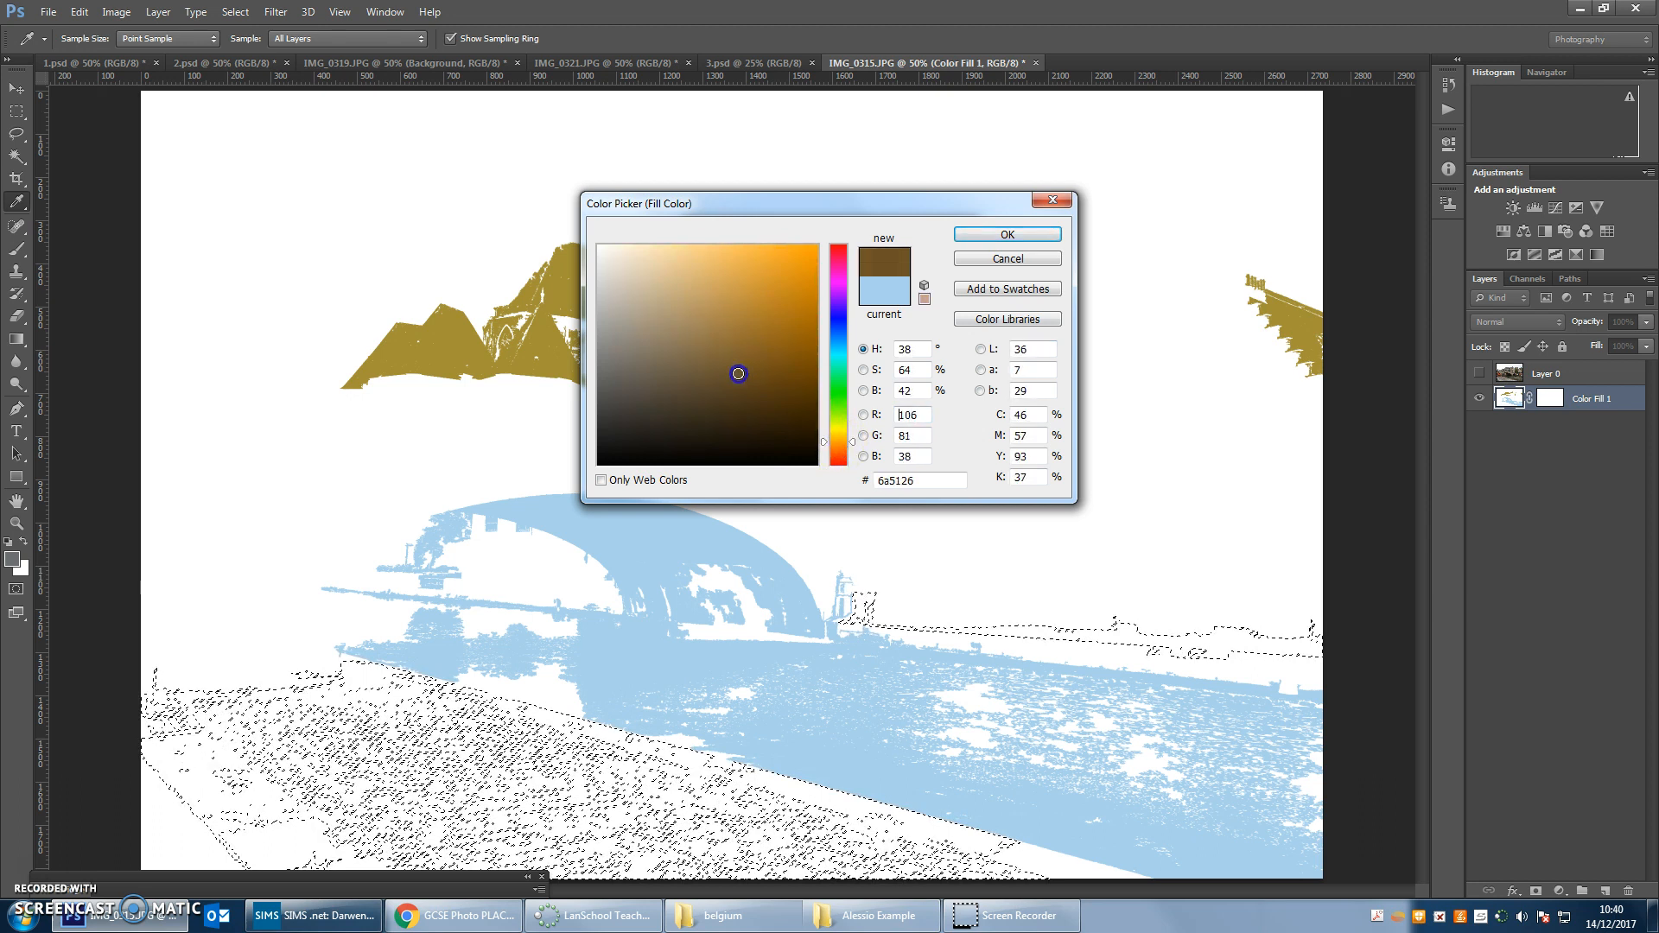
click(1008, 234)
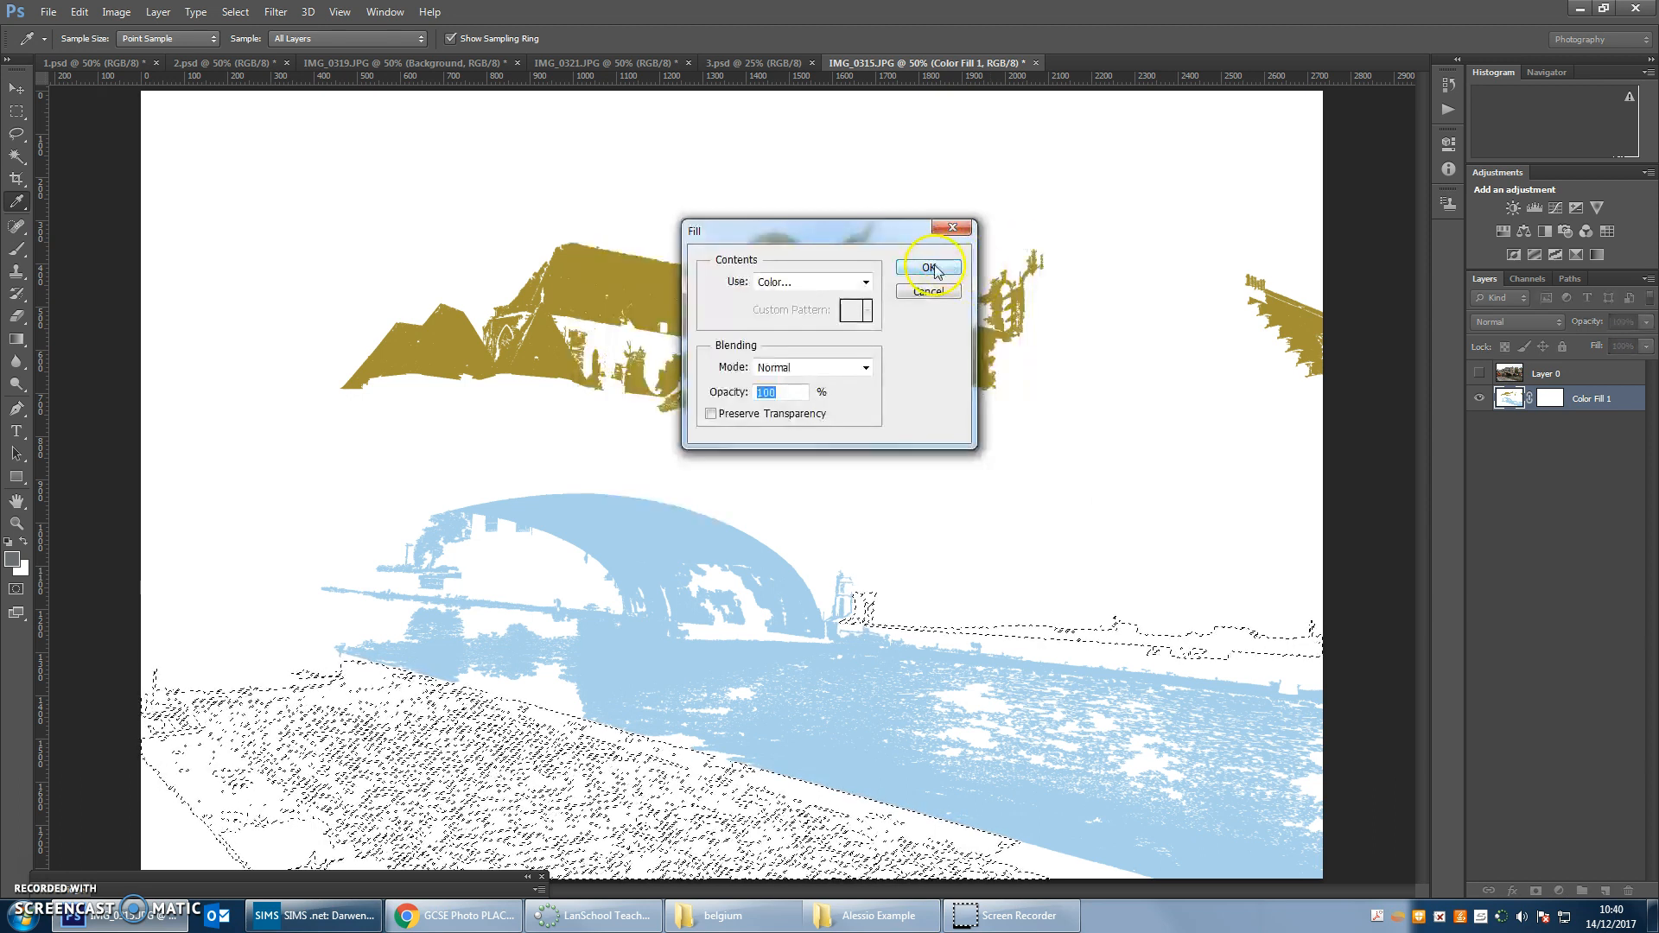
click(931, 268)
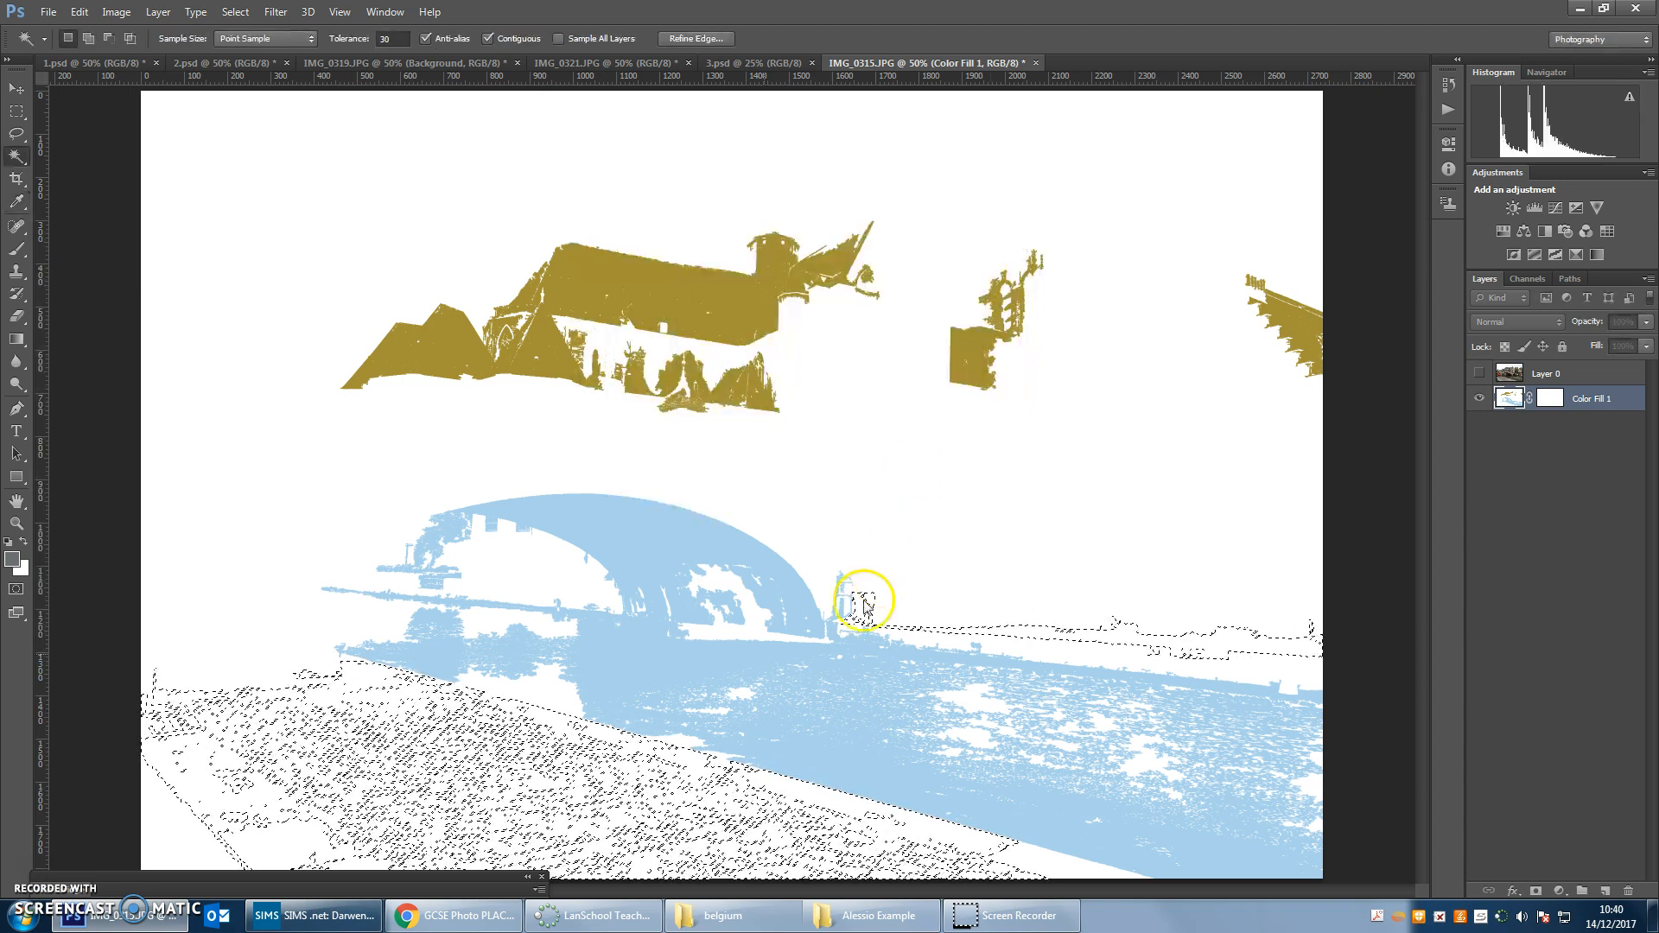
Deselect the brown-filled quay and pavement areas.
click(80, 12)
click(233, 12)
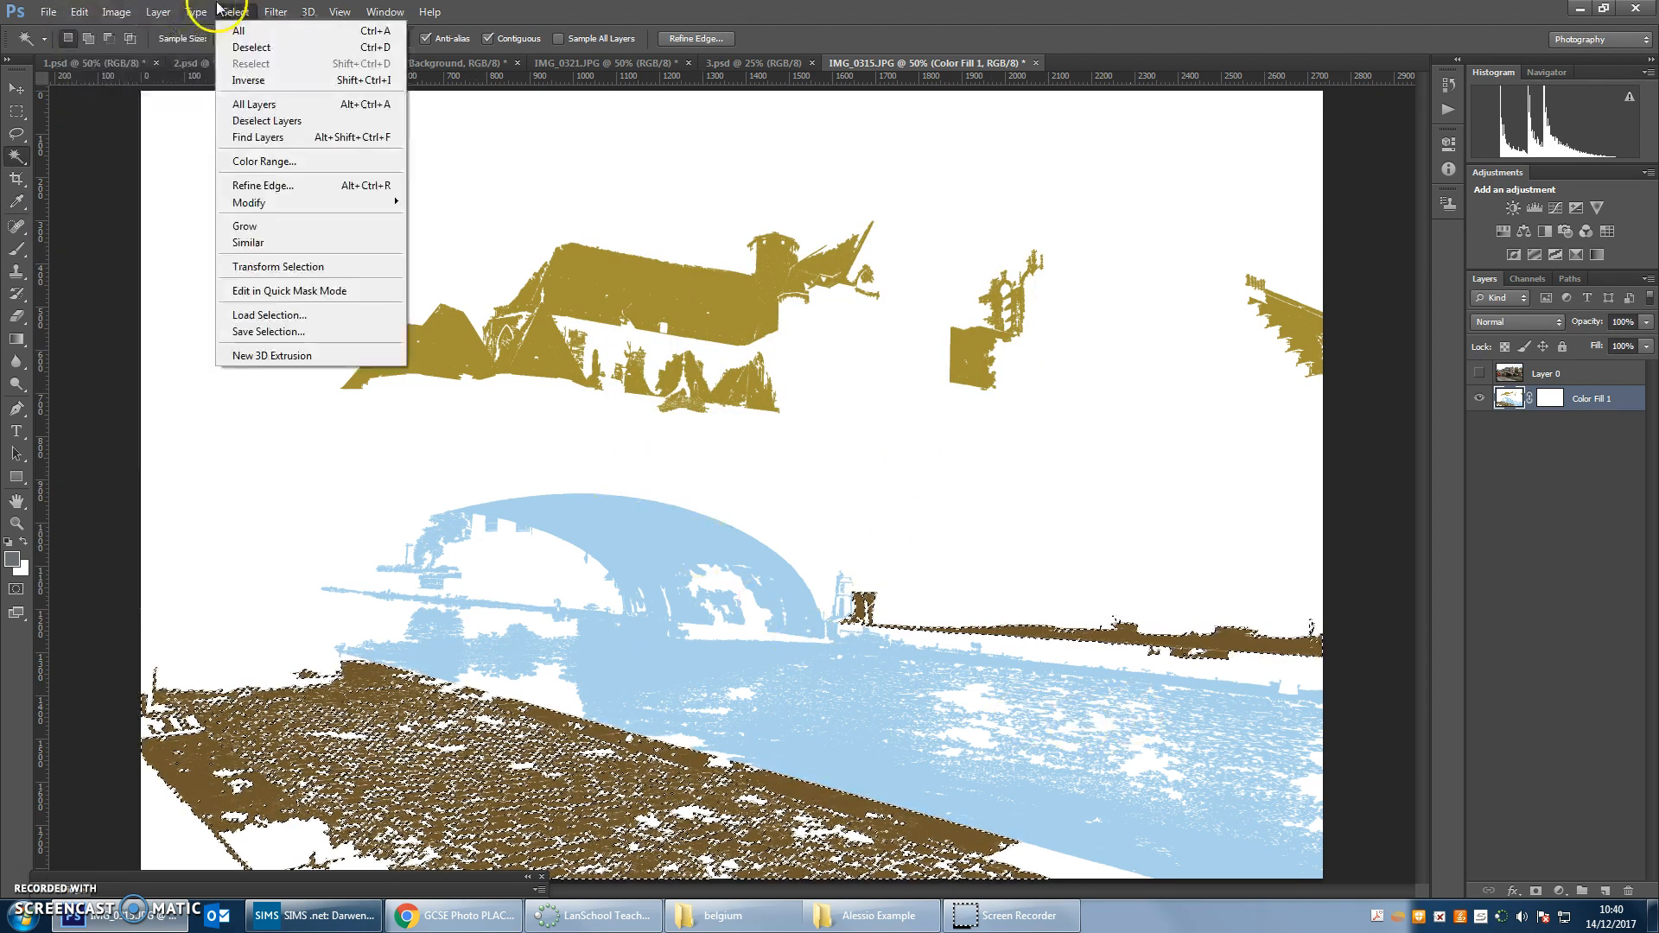
click(251, 47)
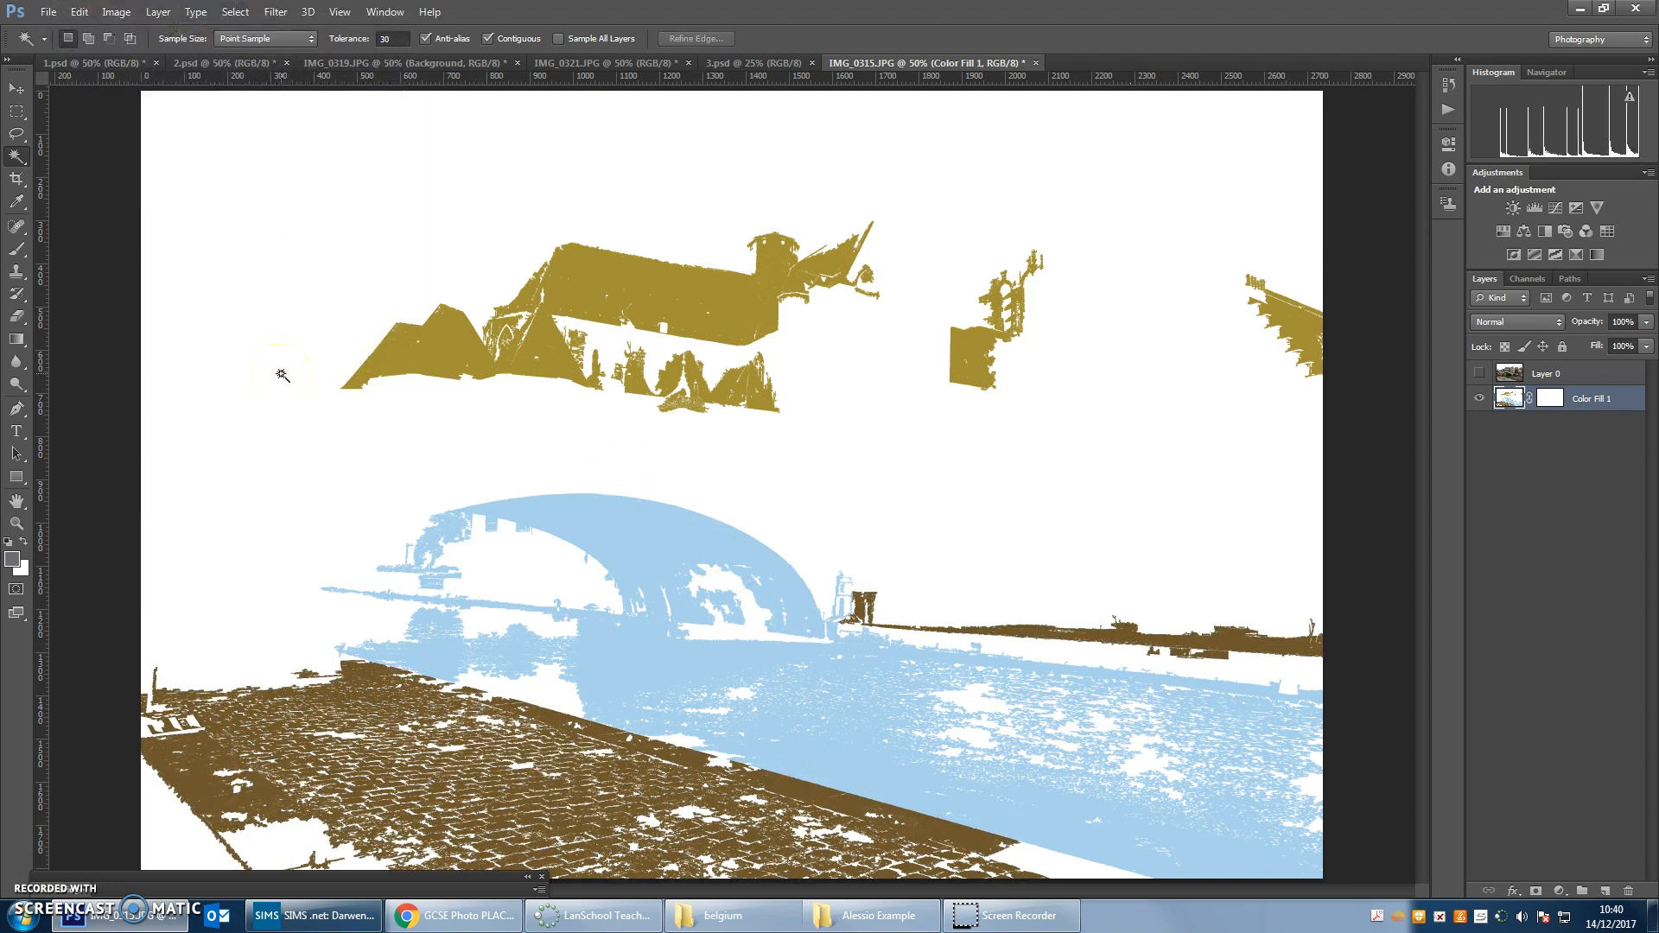